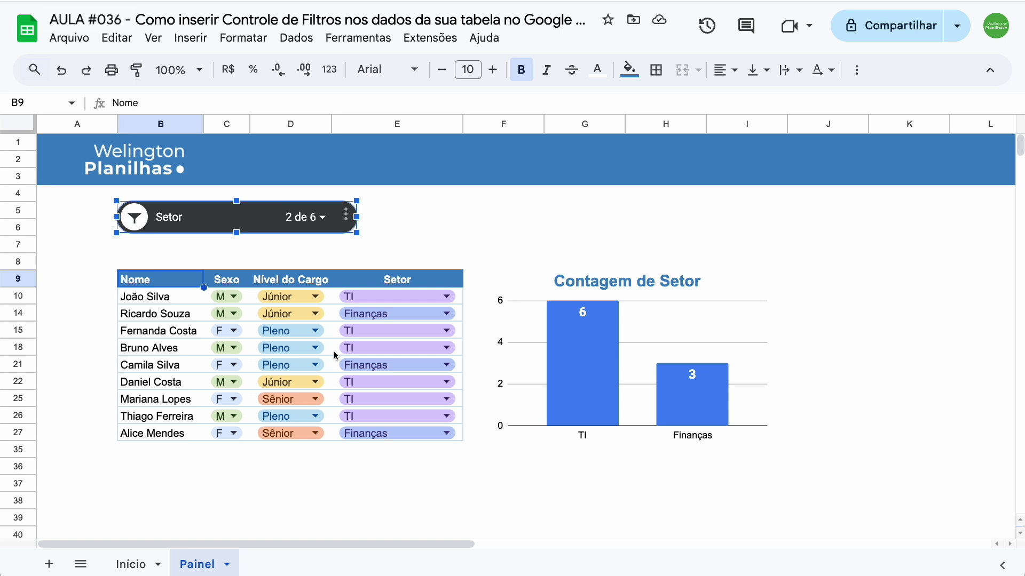
Delete the existing Setor filter control and the Contagem de Setor chart from the Painel sheet
left_click(305, 251)
left_click(251, 216)
key("Delete")
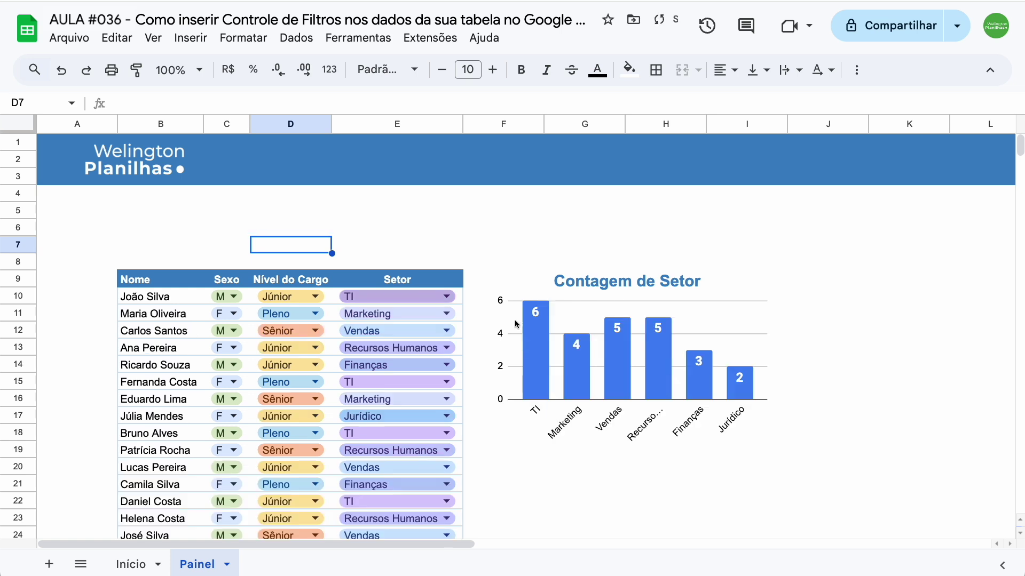
left_click(548, 322)
key("Delete")
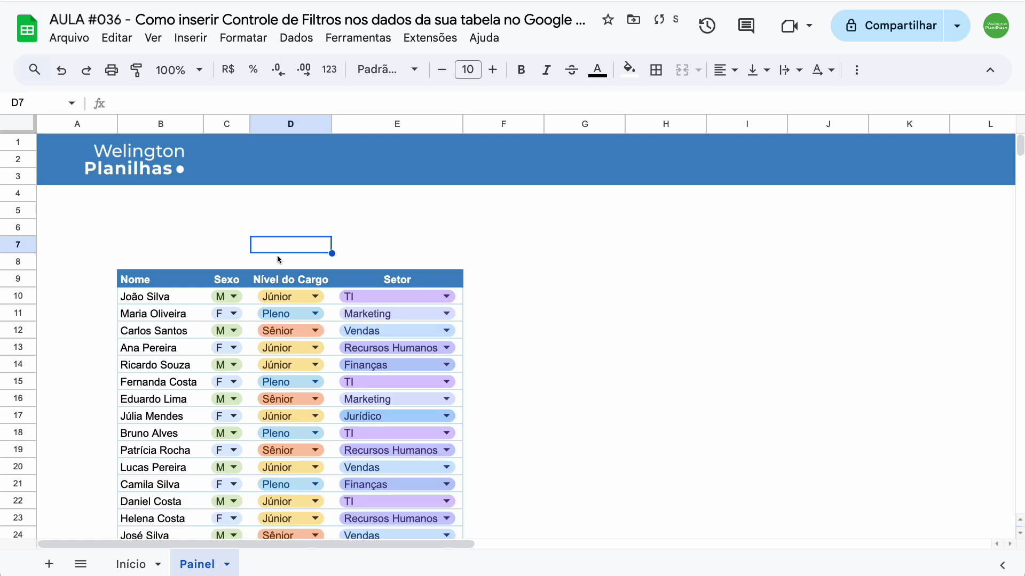
left_click(167, 228)
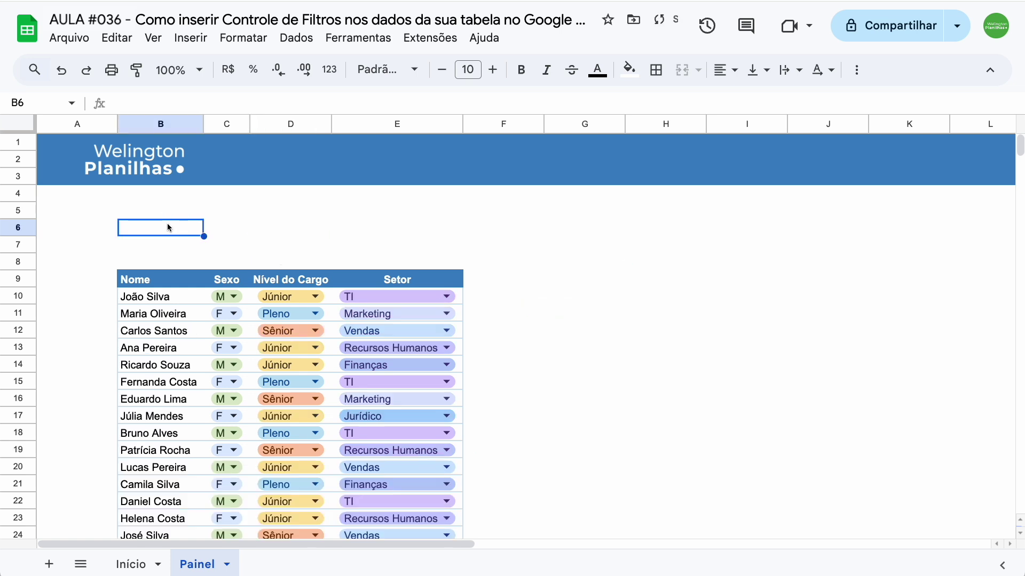
Add a filter control to the Painel sheet using the employee table B9:E34 as its data range
left_click(140, 277)
scroll(153, 279, "down", 5)
scroll(153, 278, "down", 2)
scroll(153, 279, "up", 7)
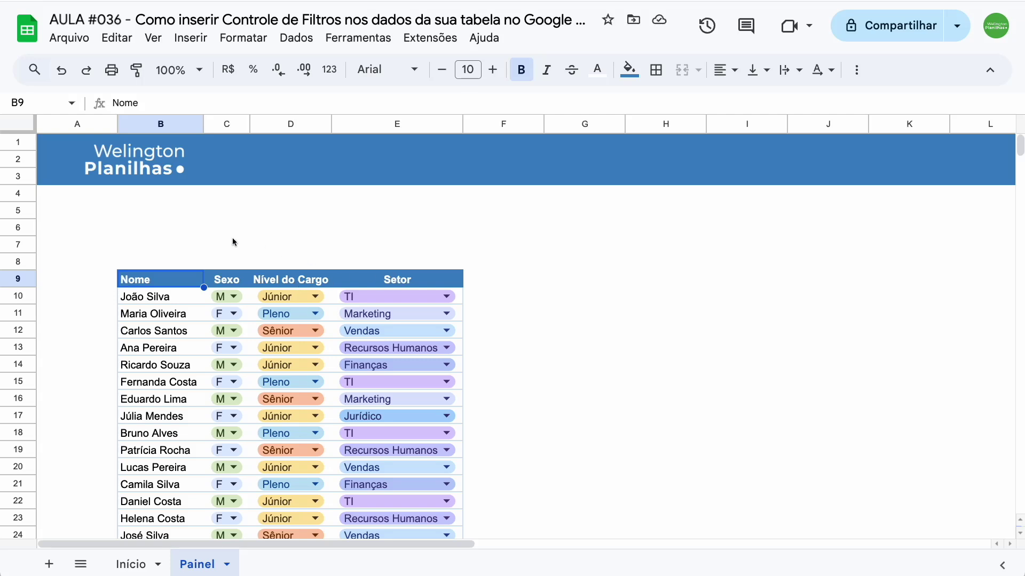
left_click(180, 227)
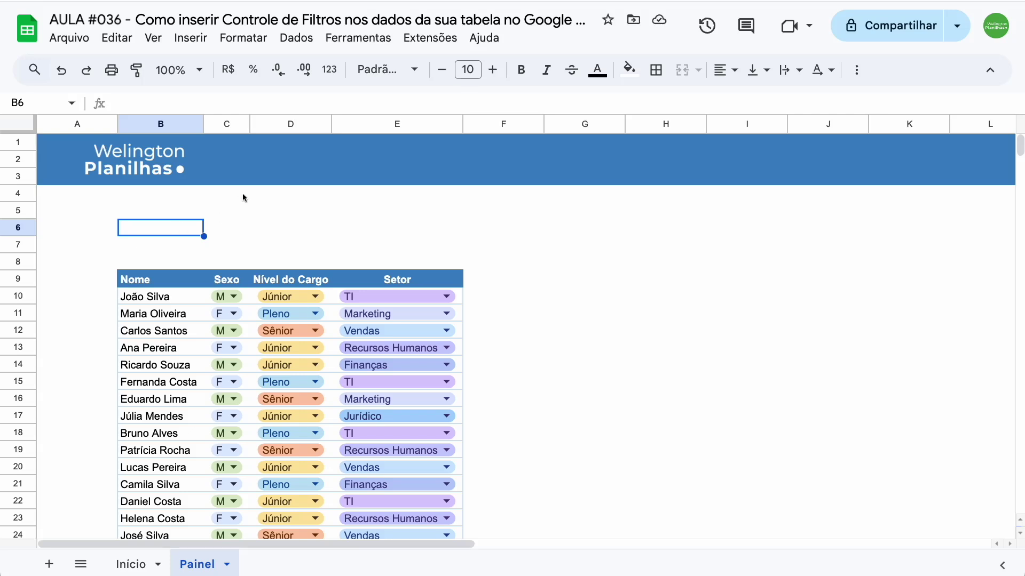
left_click(315, 38)
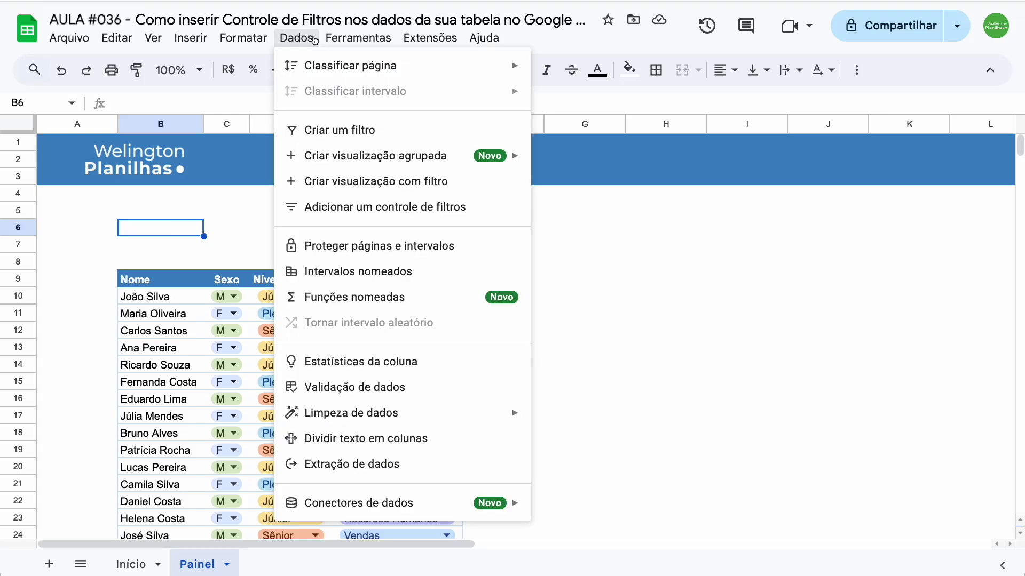
left_click(476, 210)
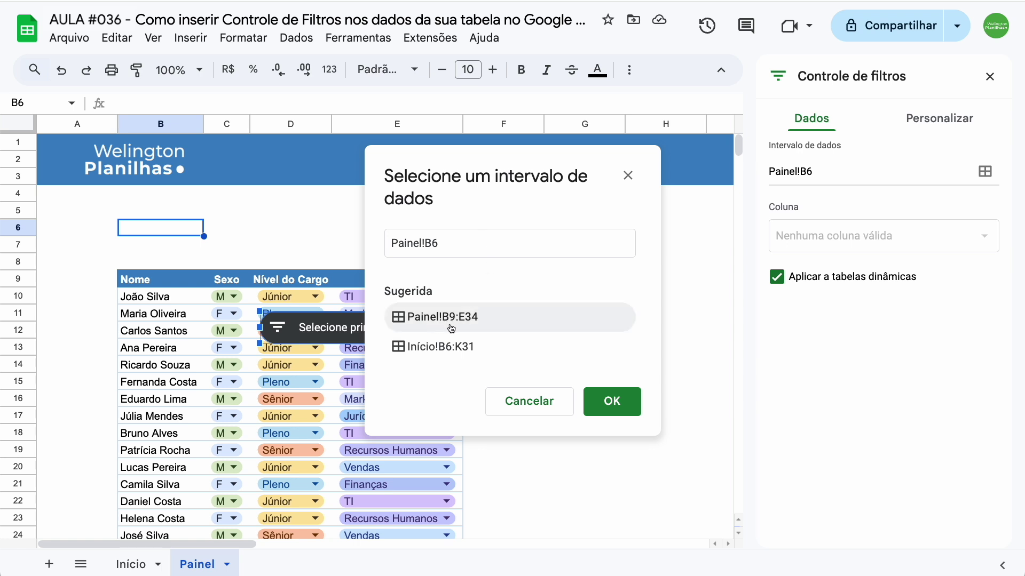
left_click(467, 243)
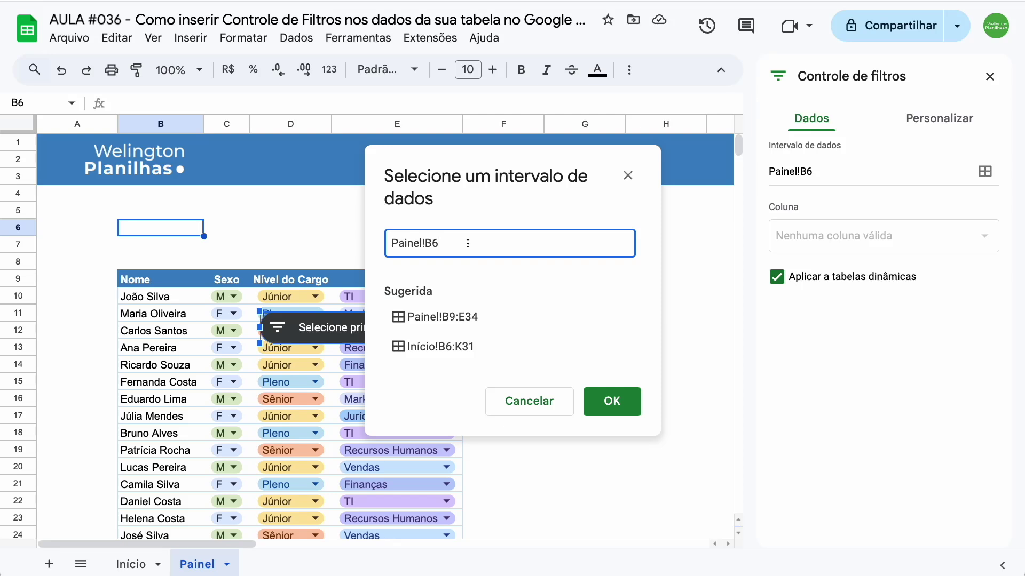
left_click_drag(147, 282, 342, 428)
left_click(613, 403)
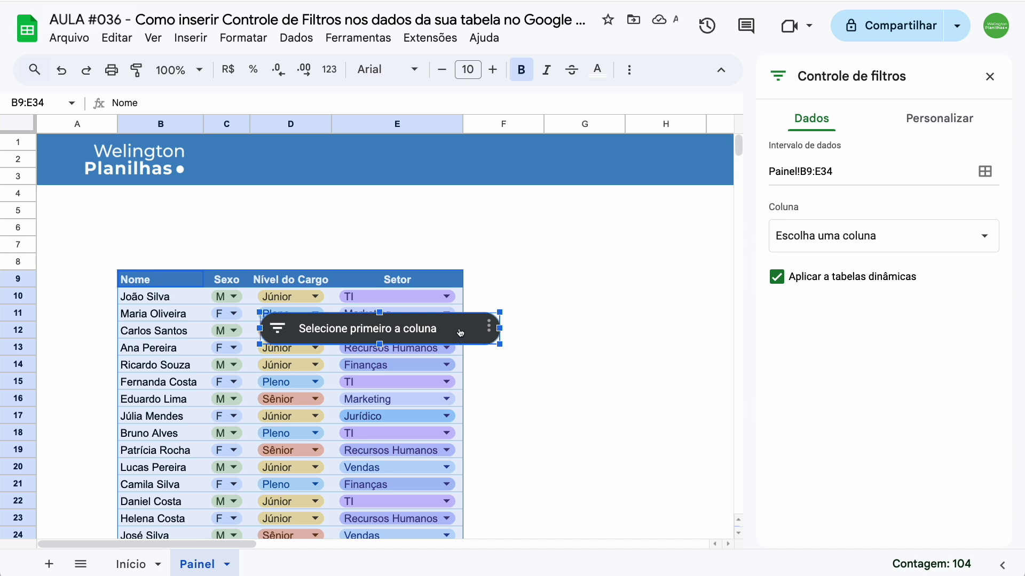
Move the filter control into the empty space above the table and set its column to Setor
left_click_drag(454, 335, 319, 223)
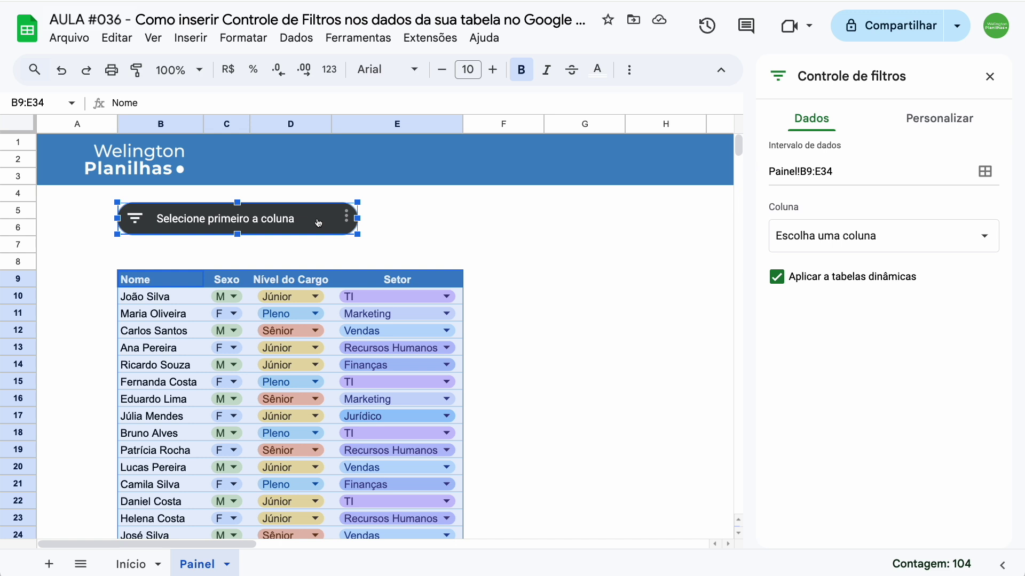
left_click(989, 76)
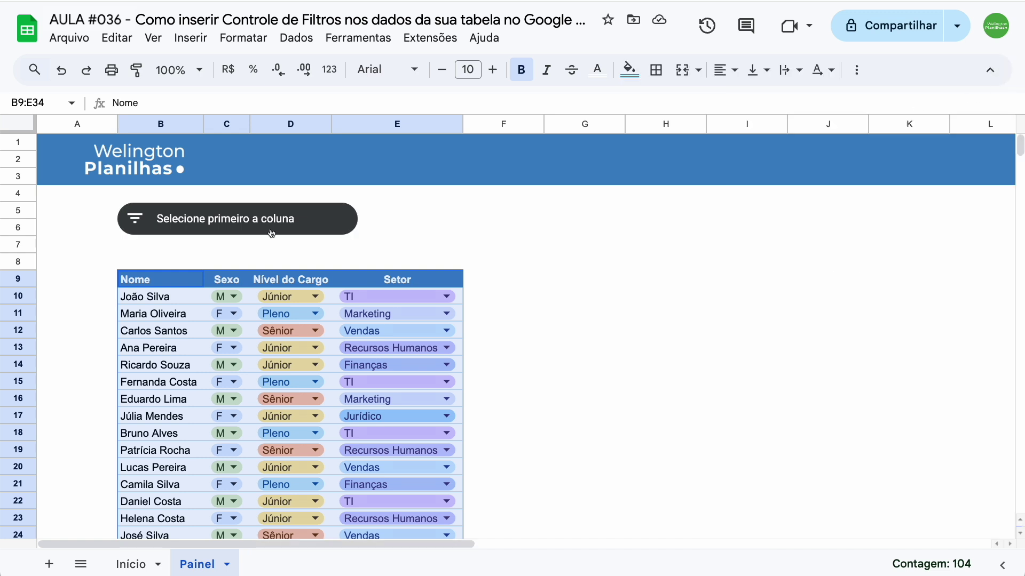
left_click(272, 233)
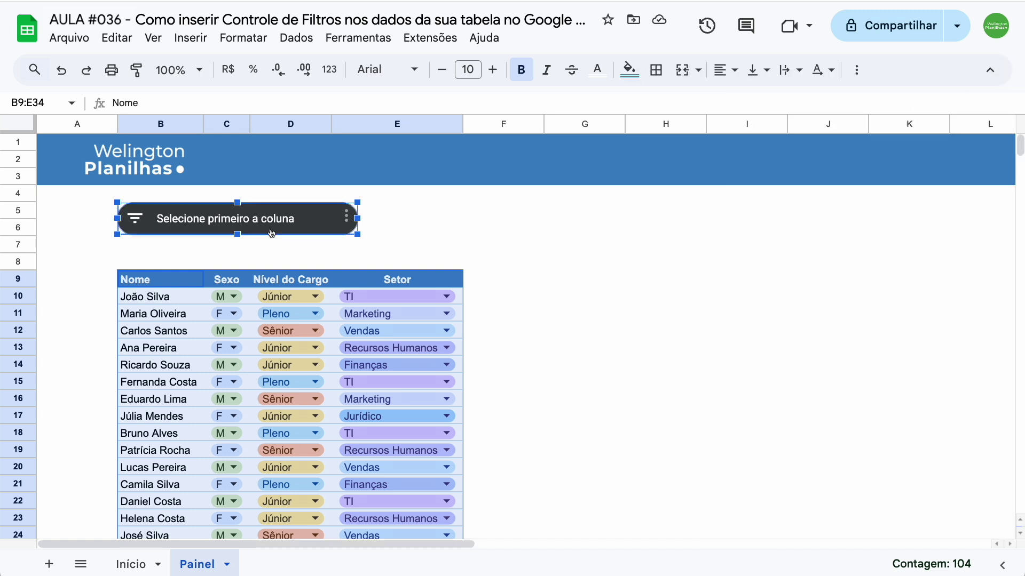
left_click(347, 219)
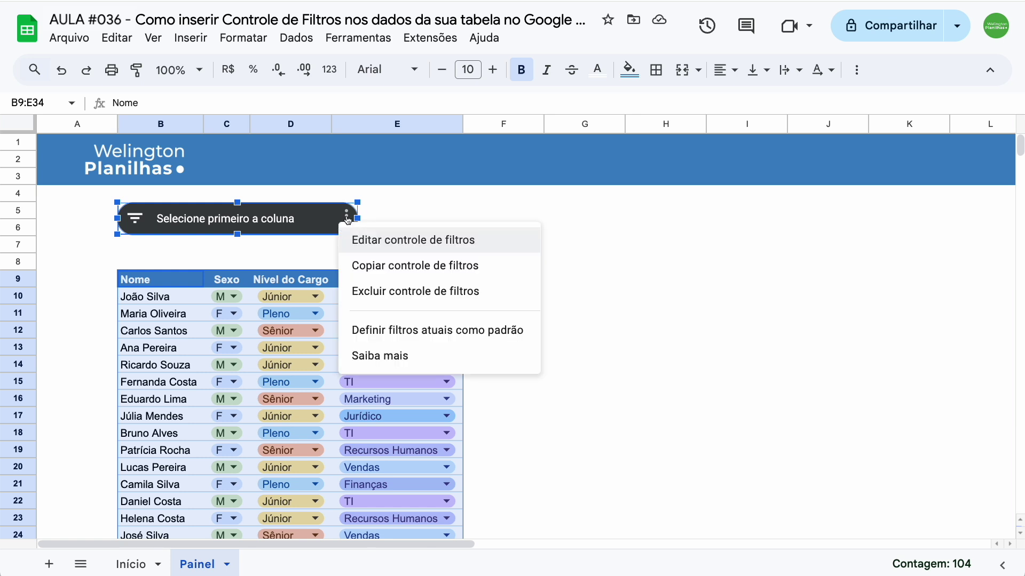
left_click(509, 243)
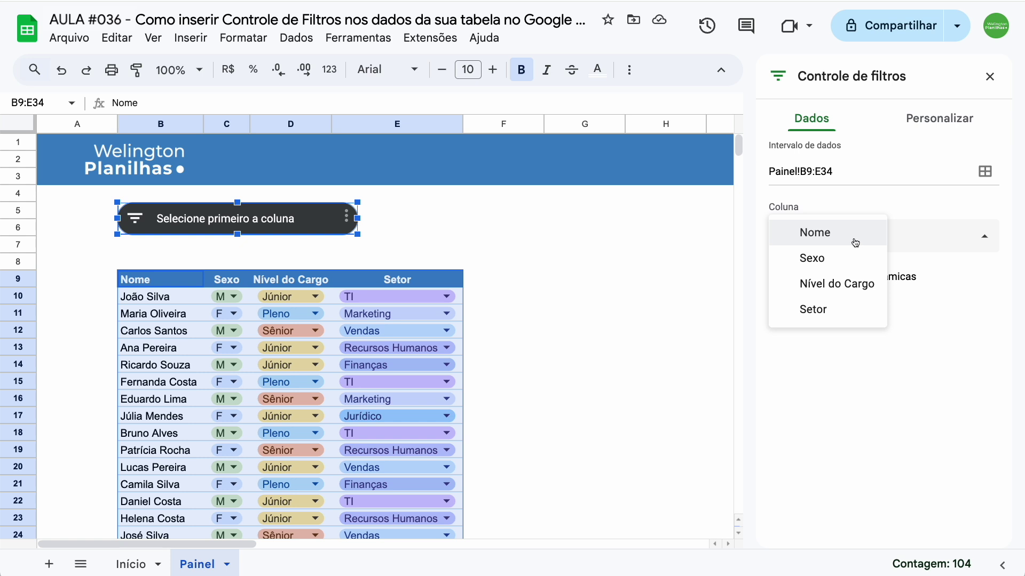
left_click(848, 314)
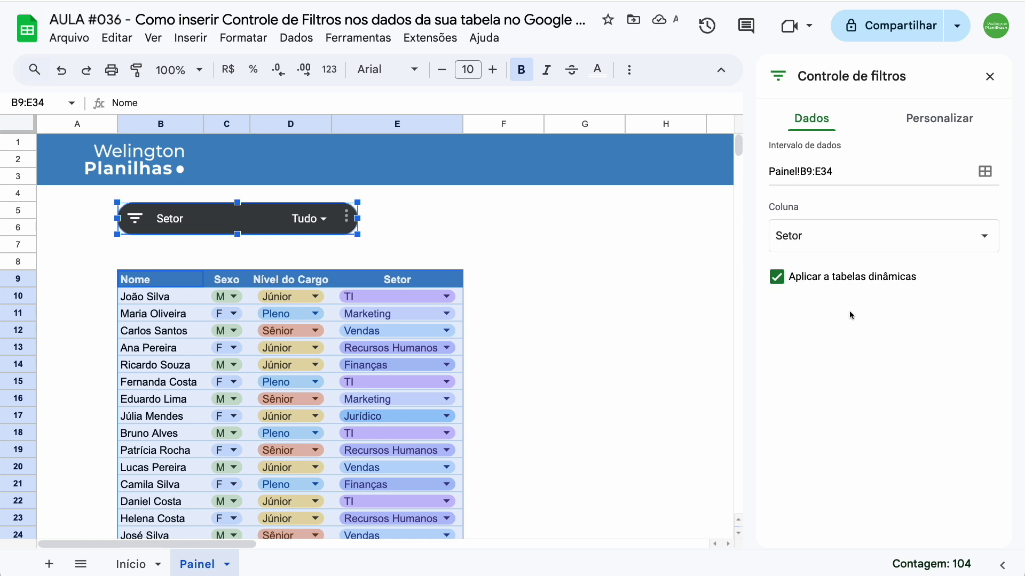
left_click(989, 76)
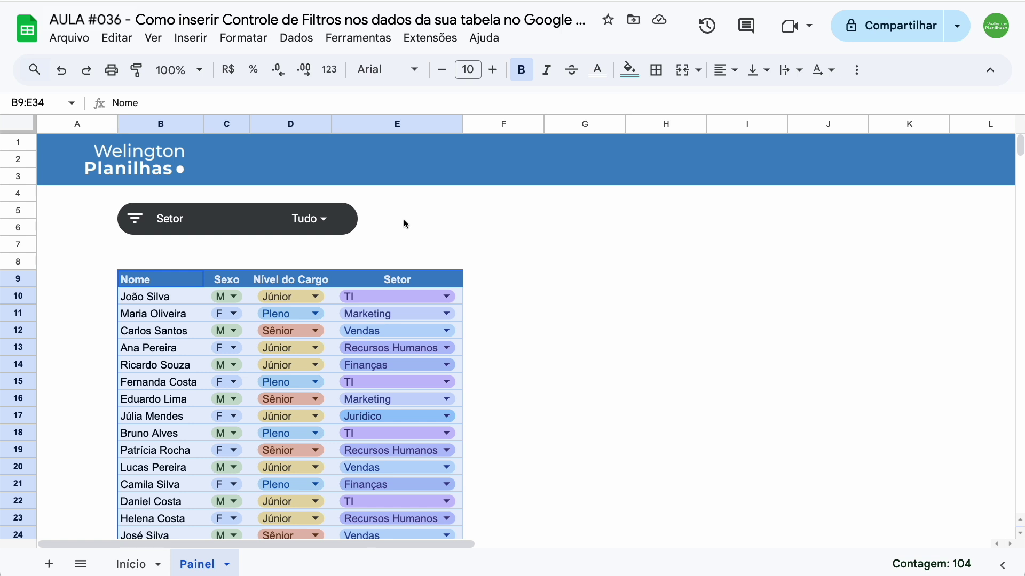
Filter the table with the Setor control, excluding Jurídico, Marketing and Recursos Humanos
left_click(308, 222)
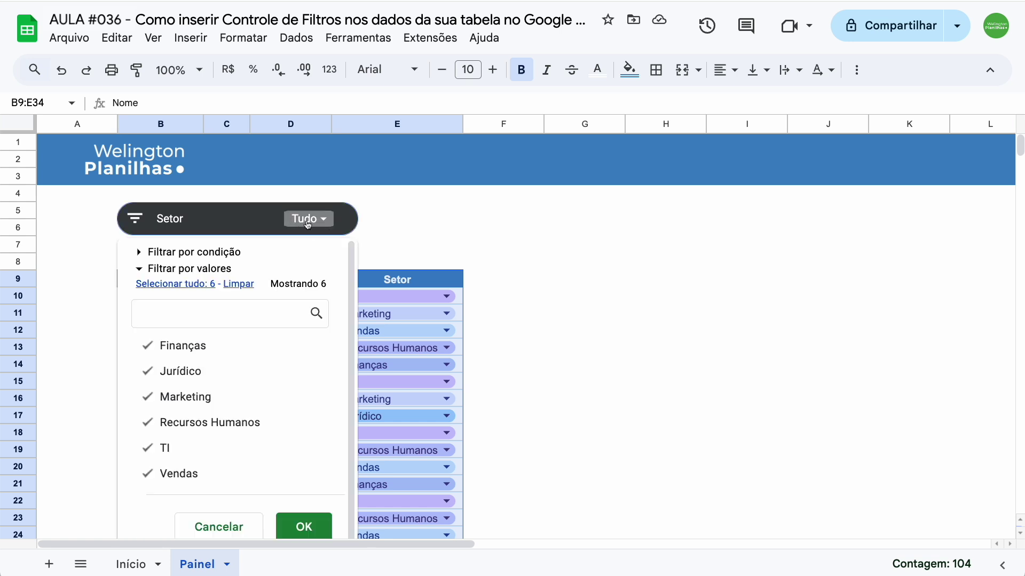
scroll(297, 347, "down", 1)
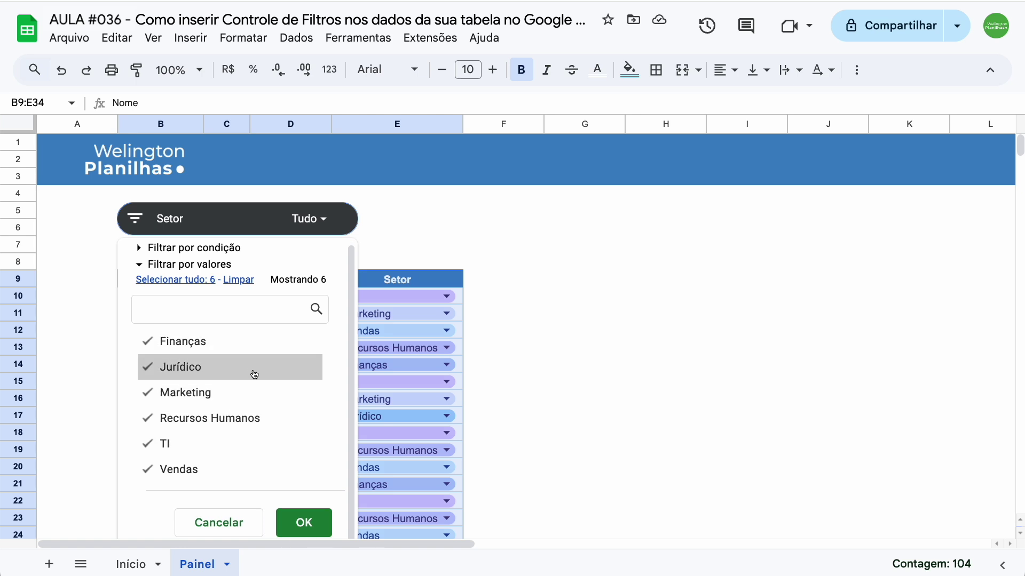
left_click(248, 368)
left_click(240, 392)
left_click(253, 420)
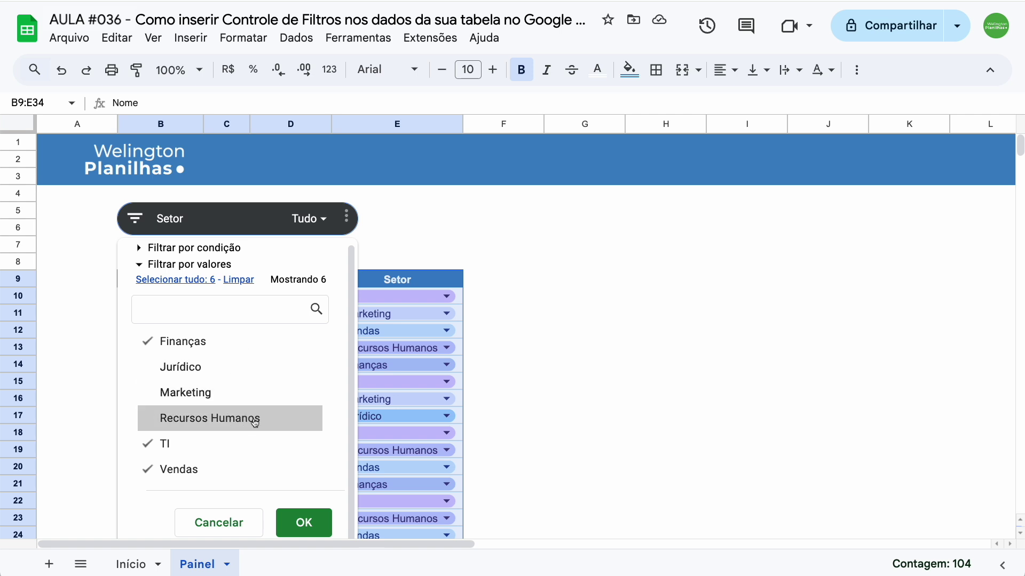
left_click(302, 522)
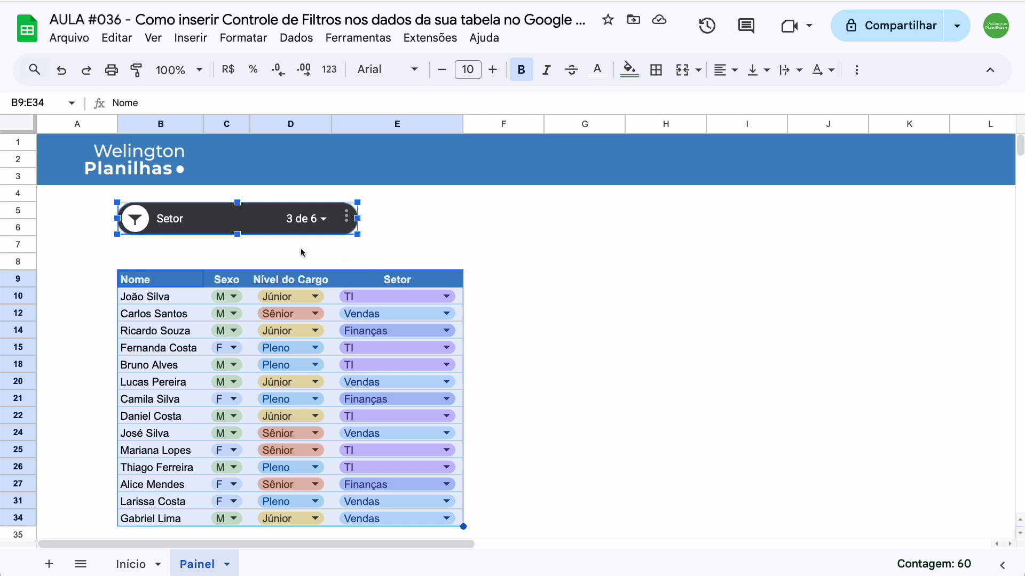
Reselect all sectors in the Setor filter control and apply the selection
left_click(310, 221)
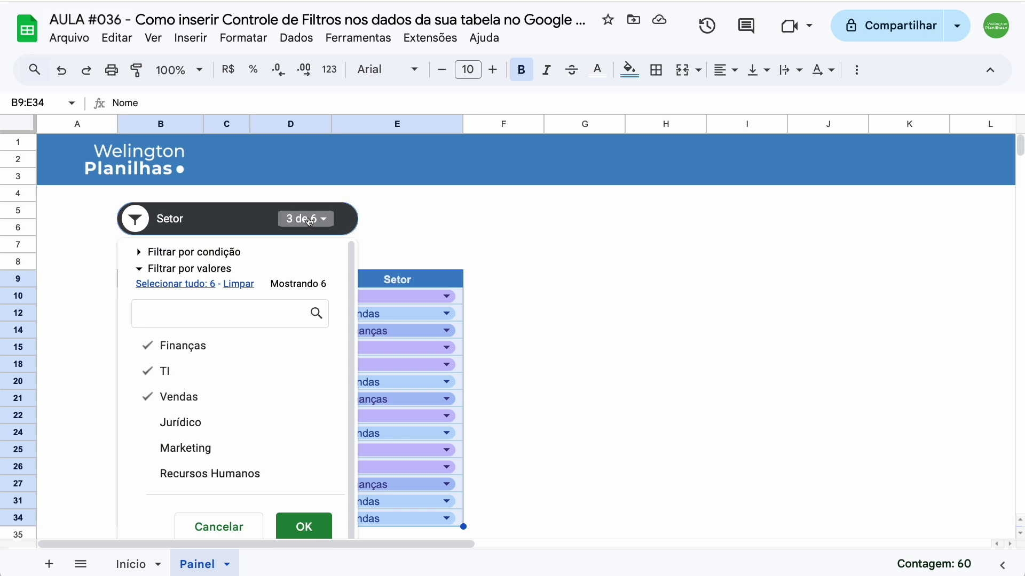
left_click(184, 287)
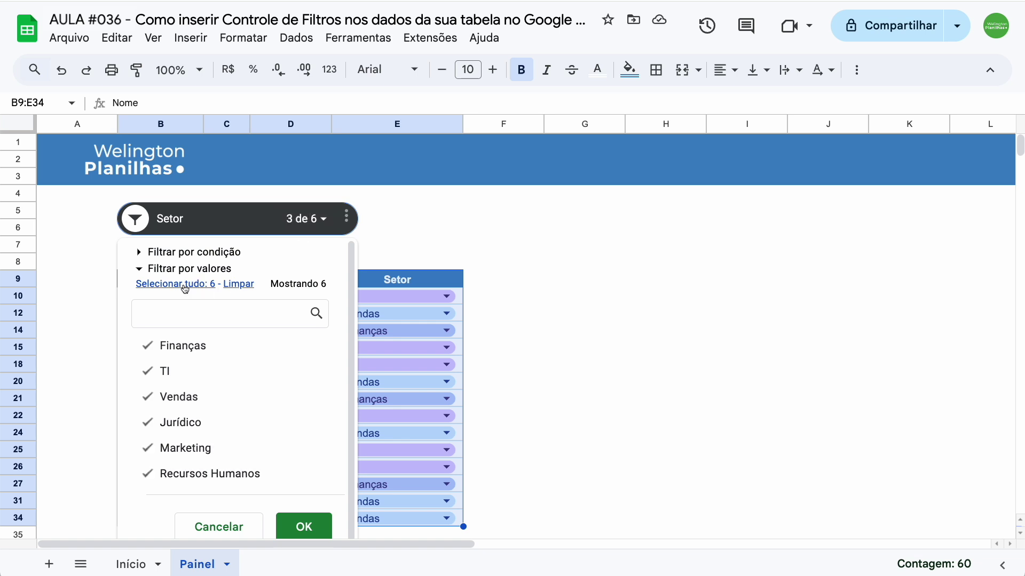
left_click(295, 524)
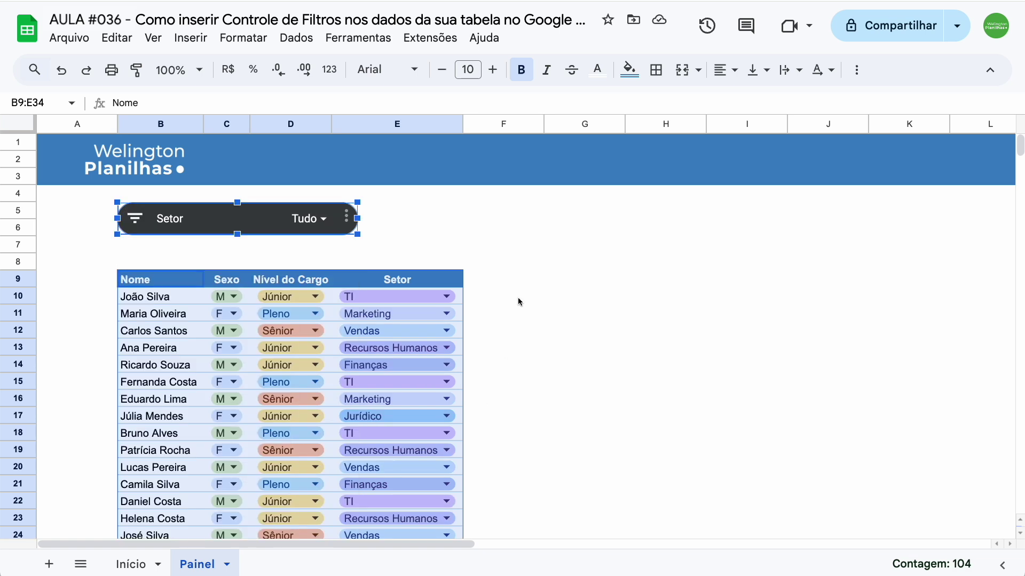
Insert a chart based on the Setor column, range E9:E34 including its header
left_click(570, 279)
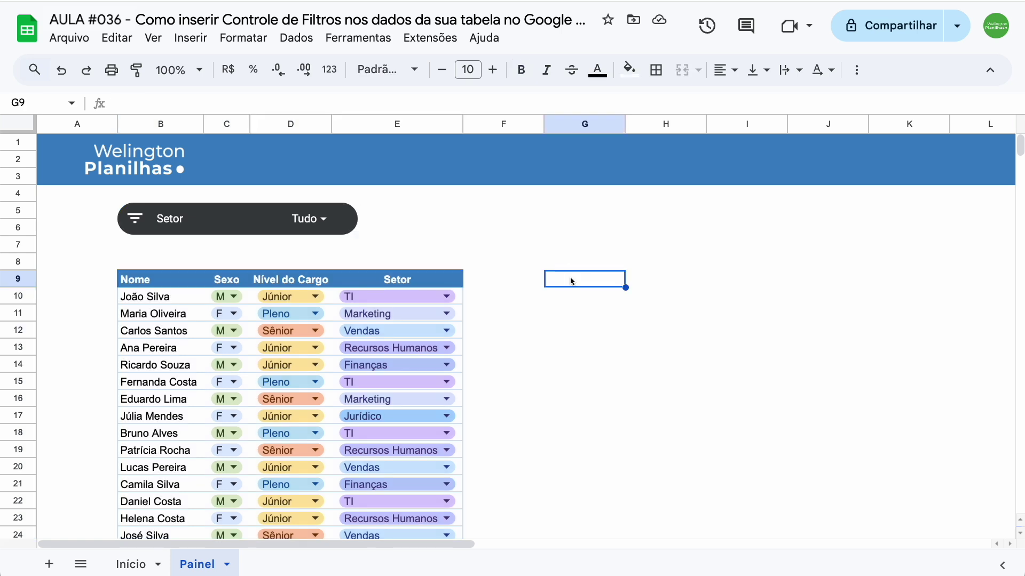
left_click(420, 282)
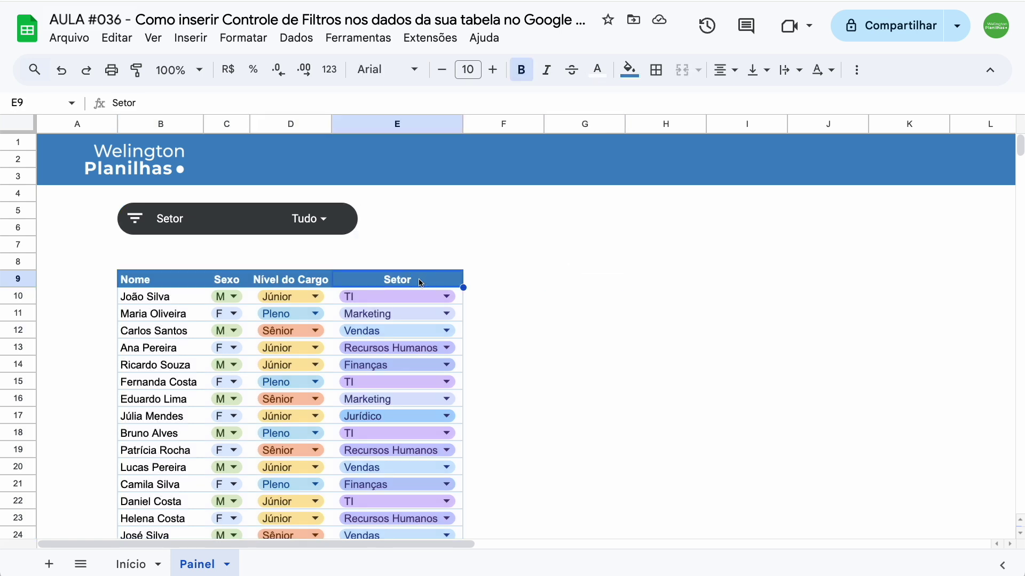
key("ctrl+shift+Down")
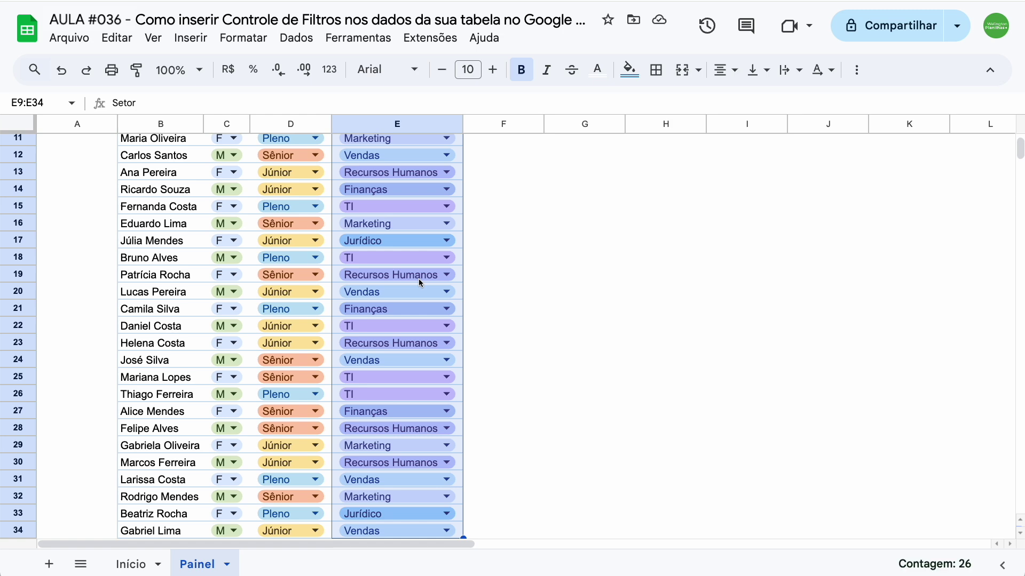
scroll(418, 279, "up", 5)
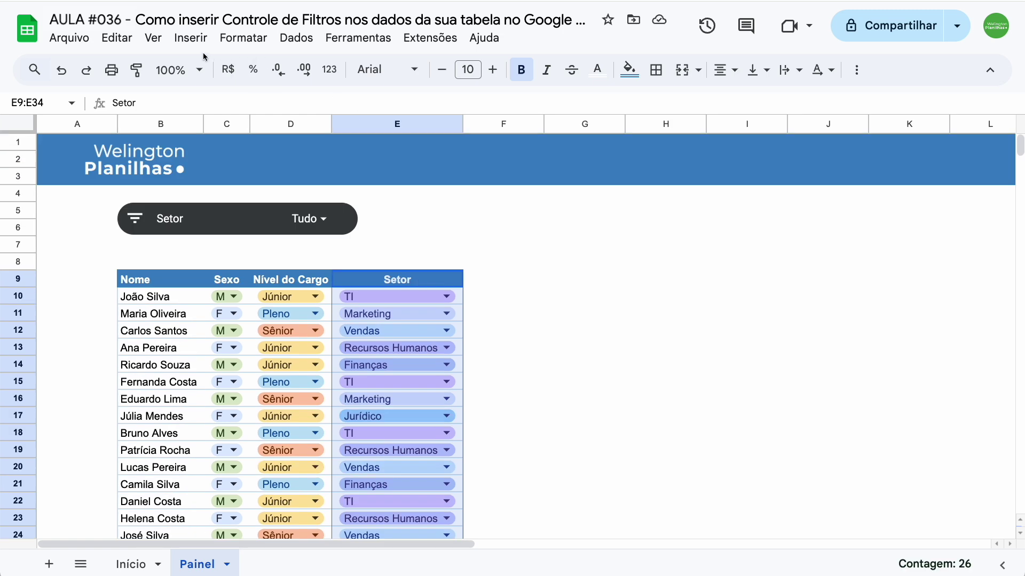
left_click(186, 38)
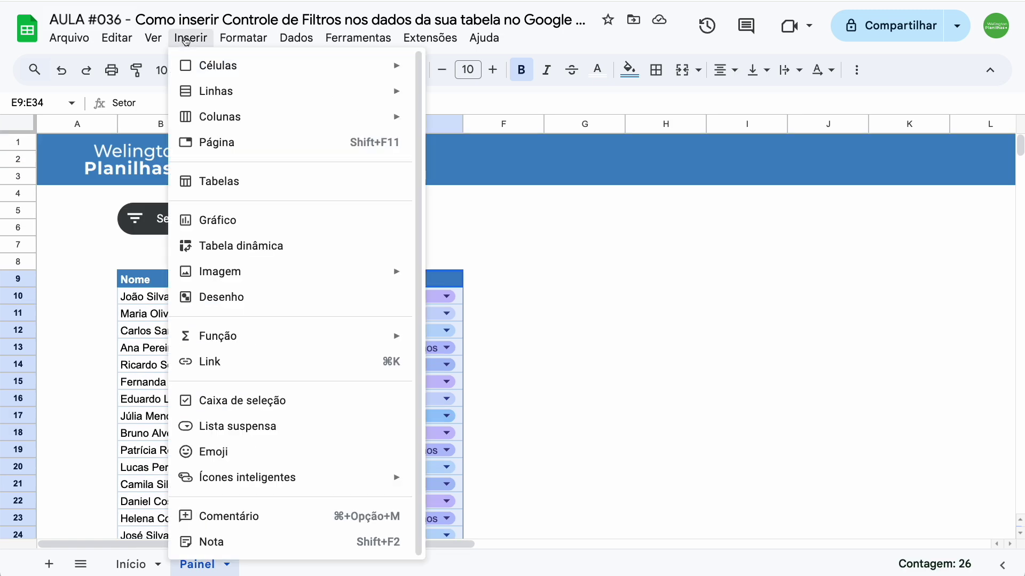
left_click(224, 220)
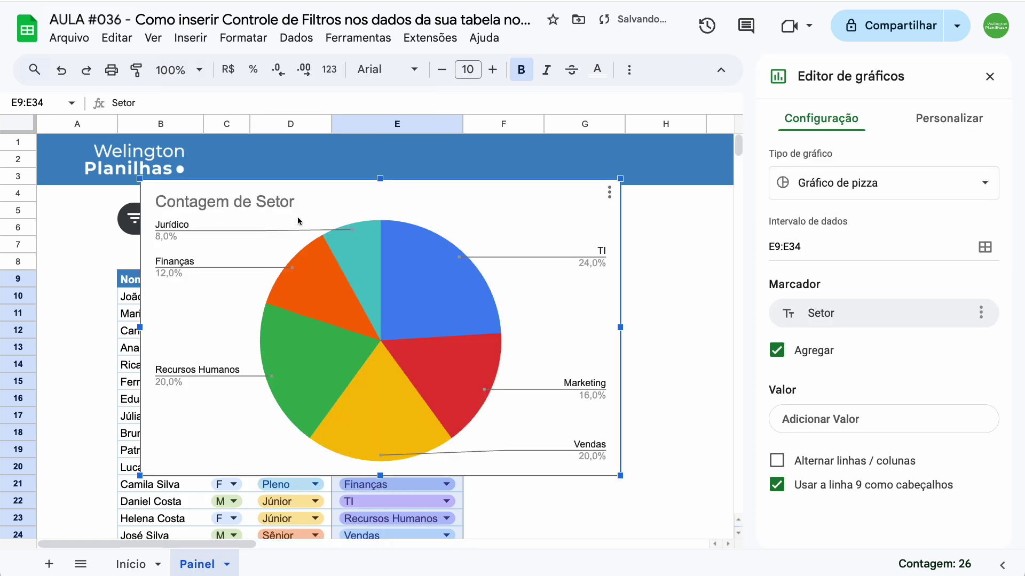
Move the Contagem de Setor chart beside the table and shrink it to begin near the table's header row
left_click_drag(225, 188, 500, 194)
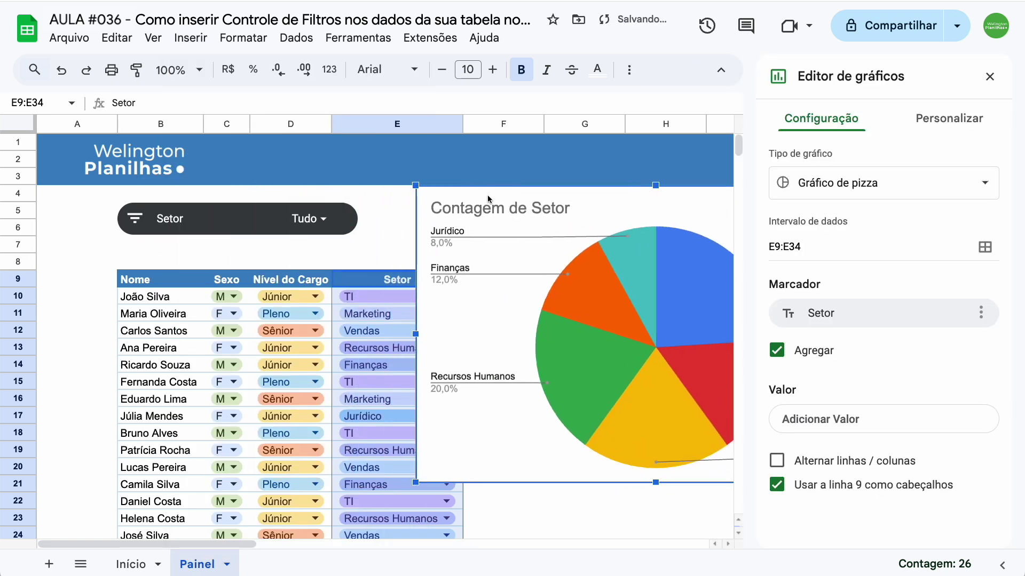
scroll(497, 194, "right", 5)
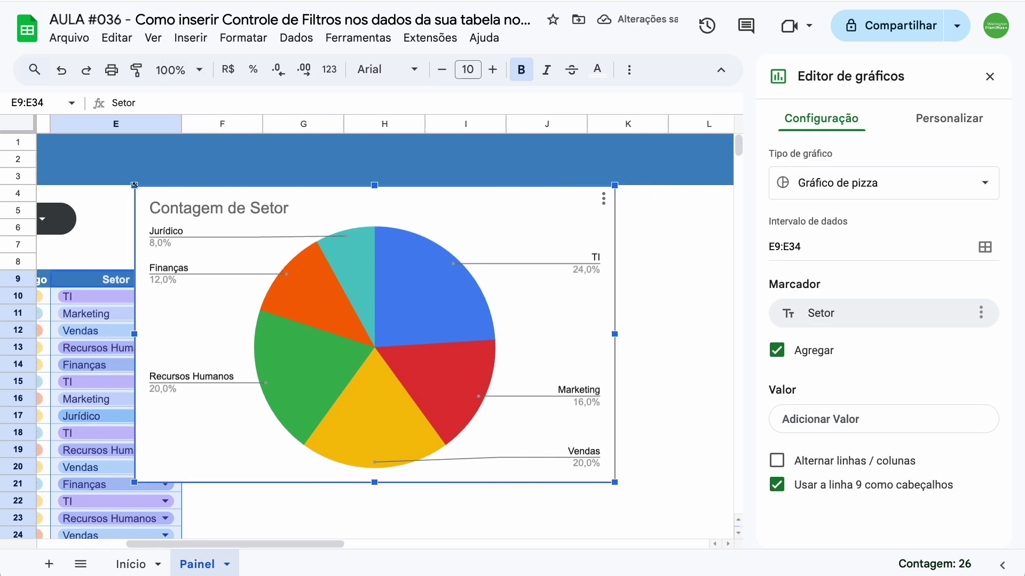
left_click_drag(134, 185, 323, 276)
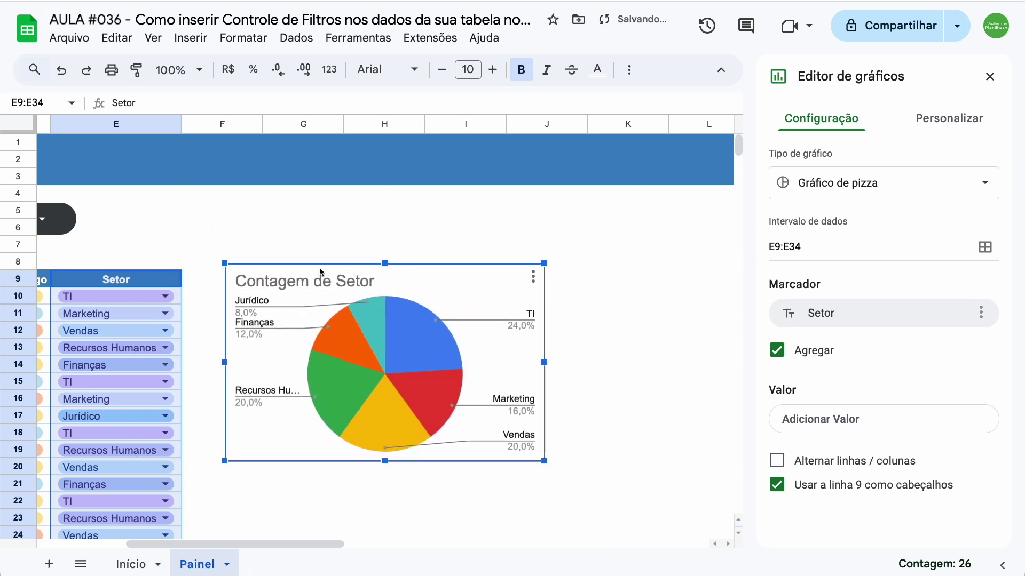
Change the Contagem de Setor chart from a pie to a column chart
left_click(815, 187)
scroll(865, 398, "down", 3)
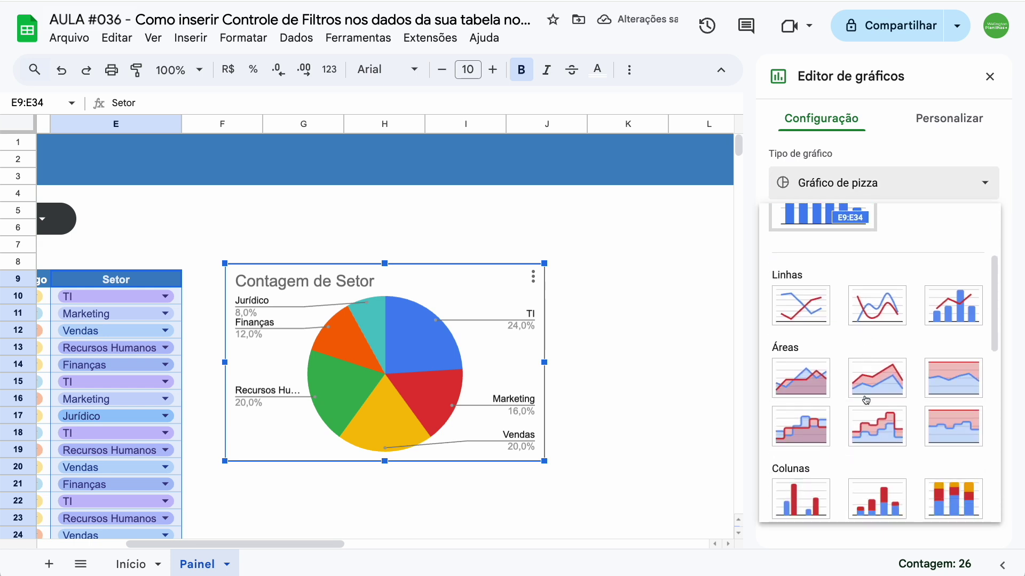
scroll(866, 402, "down", 1)
left_click(800, 435)
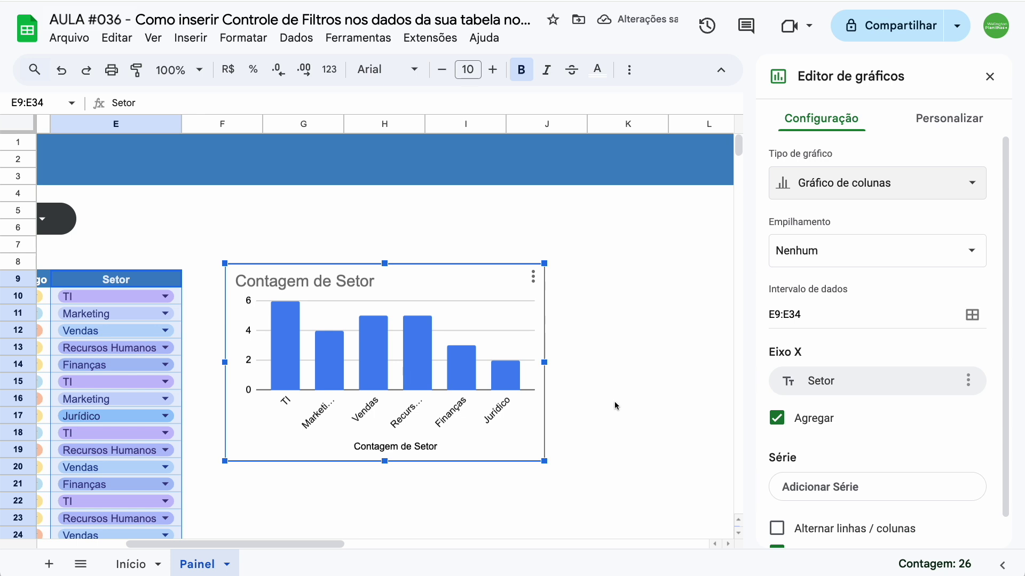
Turn on data labels for the Setor series of the Contagem de Setor column chart
left_click(956, 122)
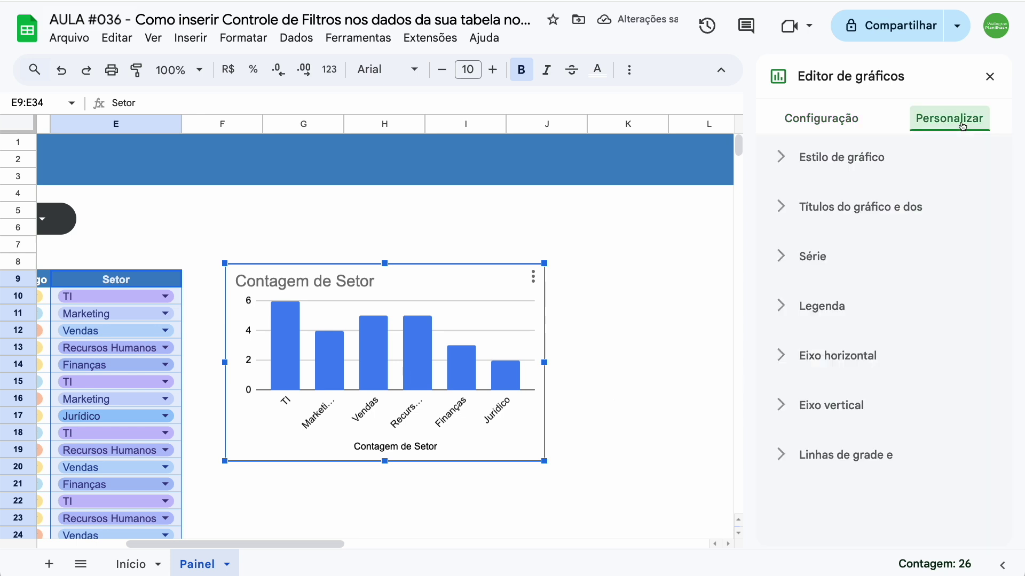
left_click(819, 261)
scroll(828, 326, "down", 3)
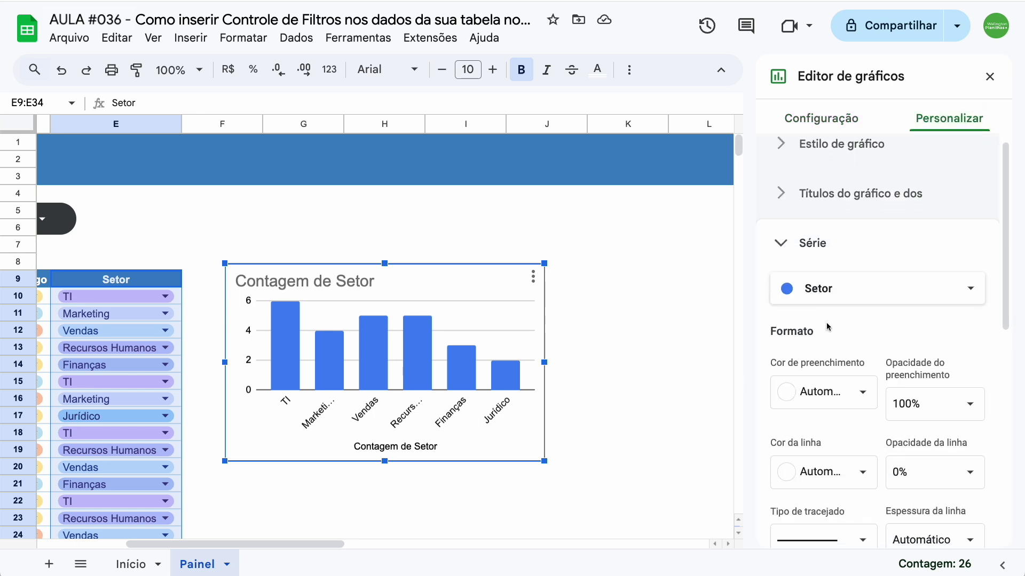
scroll(829, 326, "down", 4)
left_click(837, 405)
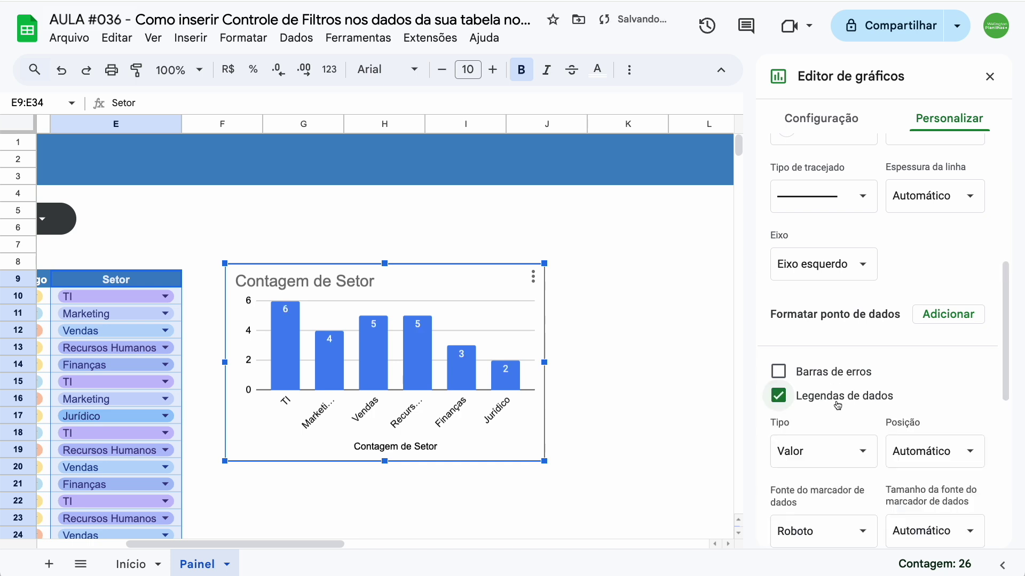
Remove the chart's horizontal axis title and widen the chart so the sector names fit without slanting
scroll(833, 395, "up", 7)
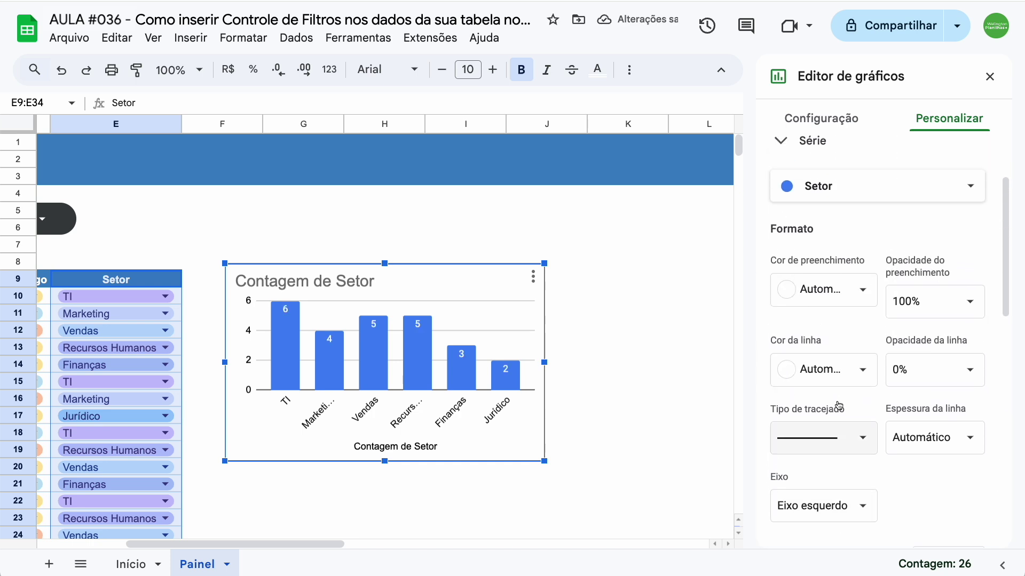
left_click(780, 256)
left_click(780, 207)
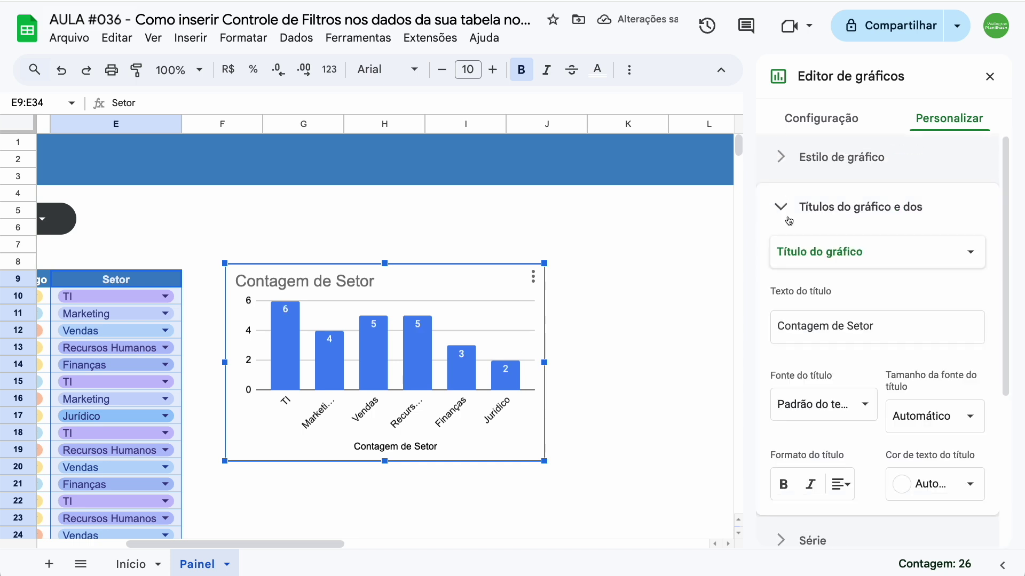
left_click(844, 260)
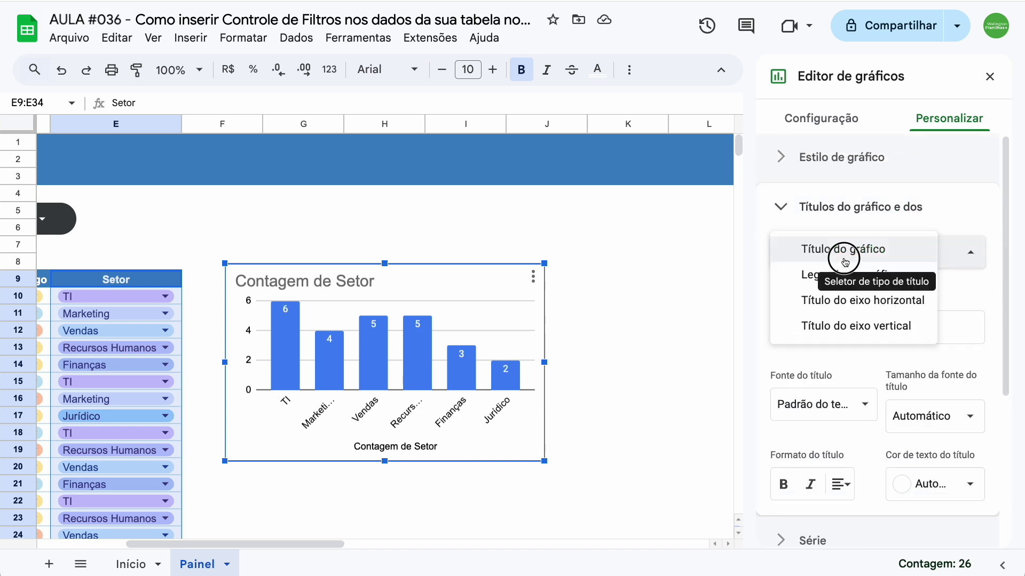
left_click(842, 309)
left_click_drag(896, 322, 724, 321)
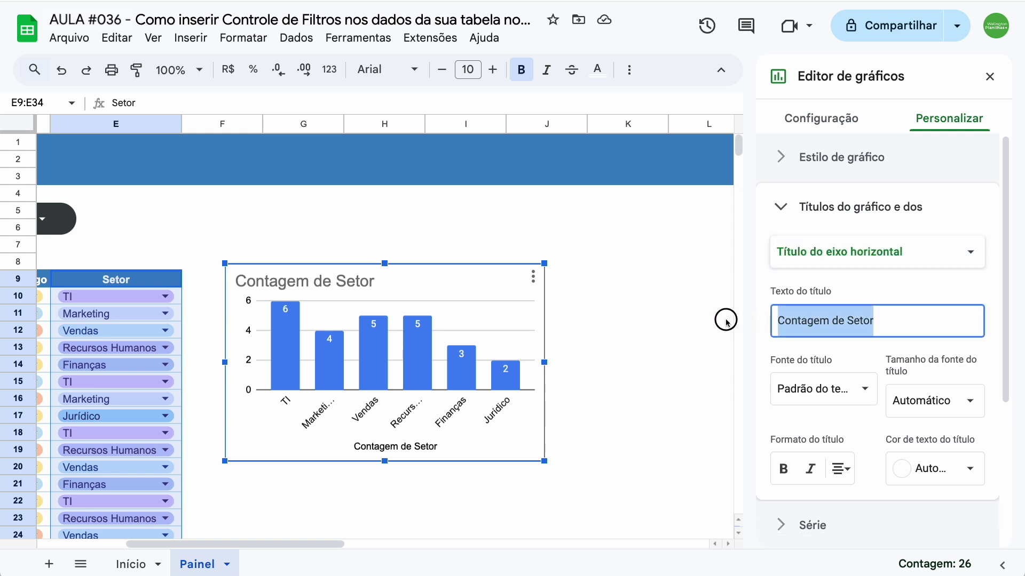
key("BackSpace")
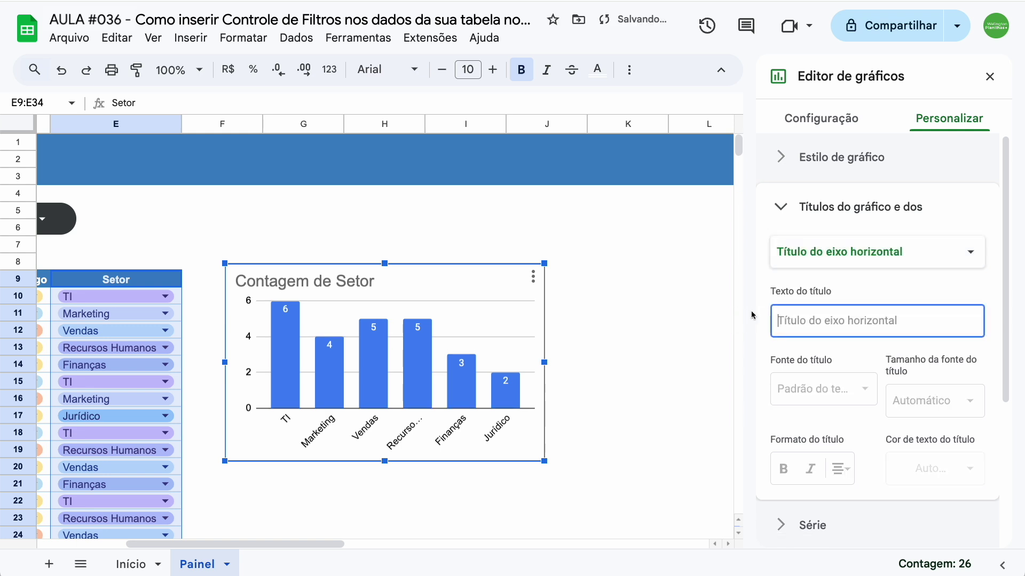
left_click_drag(545, 362, 590, 363)
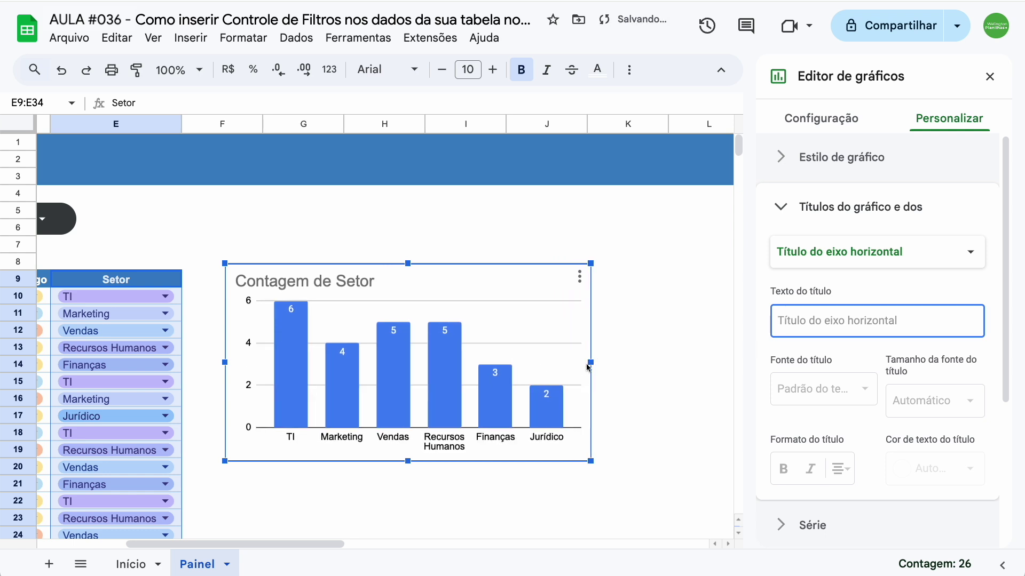
Format the Contagem de Setor chart title as centered, bold text in the table header's blue
left_click(855, 251)
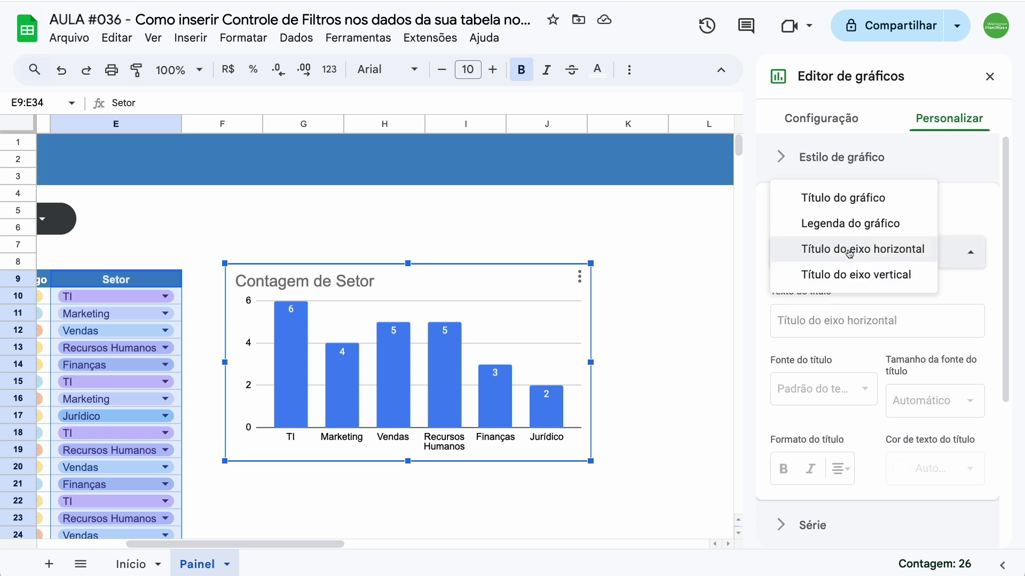
left_click(856, 203)
left_click(848, 487)
left_click(866, 516)
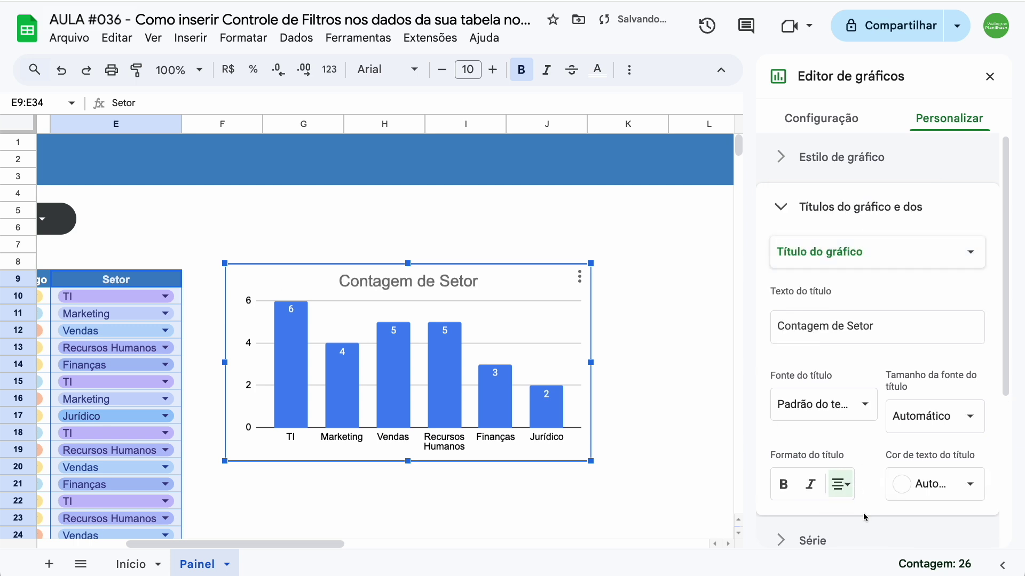
left_click(784, 485)
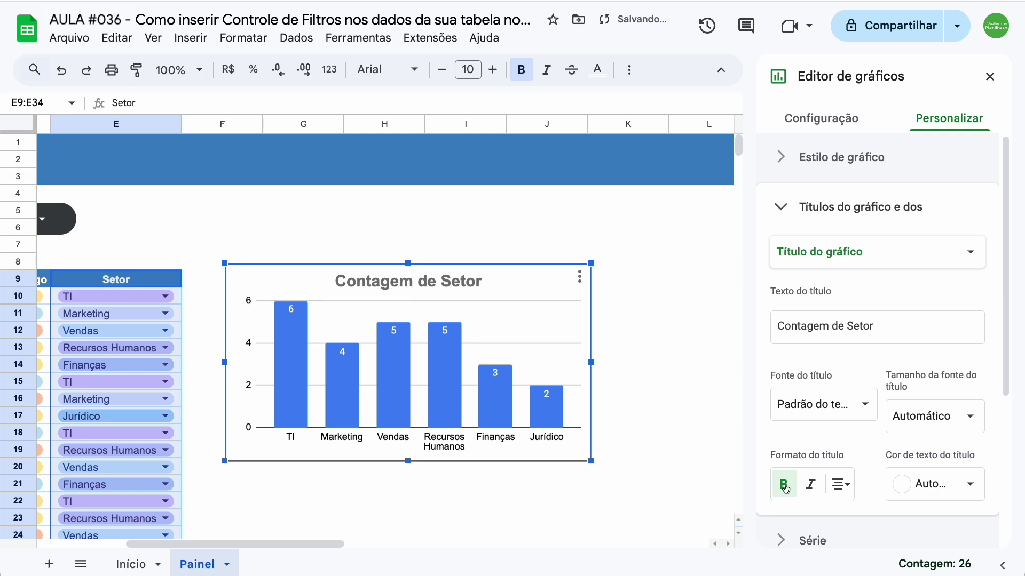
left_click(913, 486)
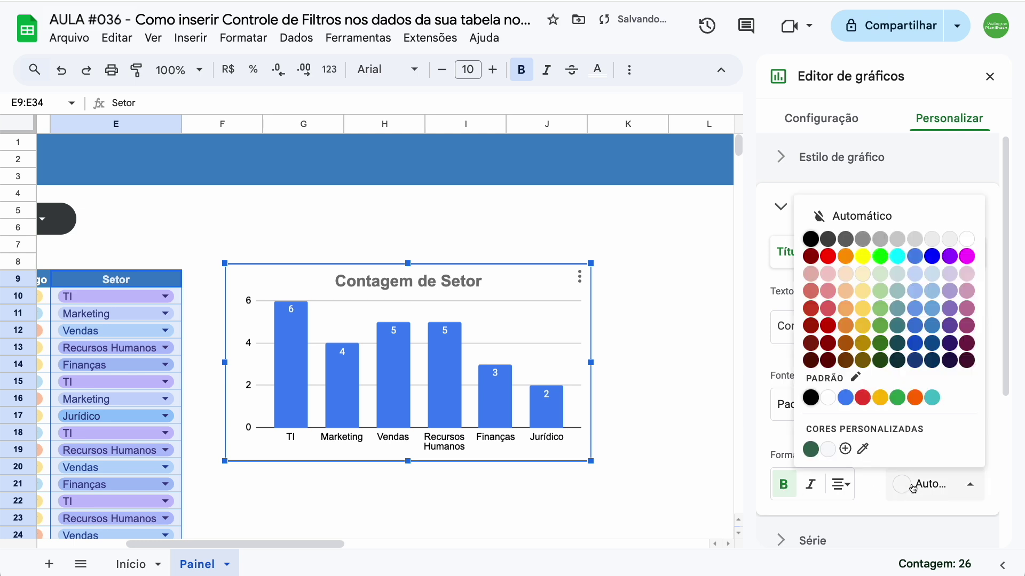
left_click(933, 330)
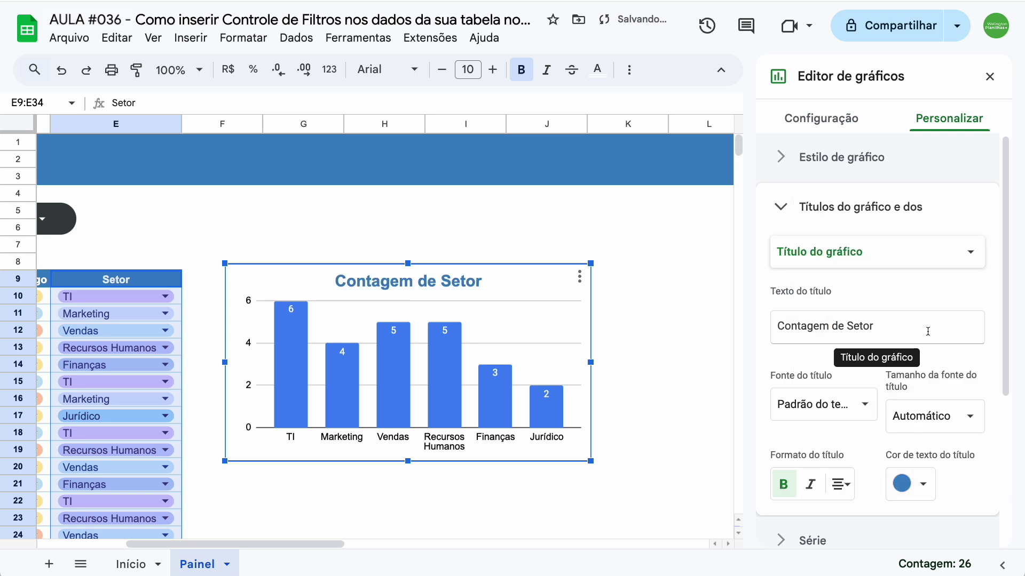
left_click(990, 76)
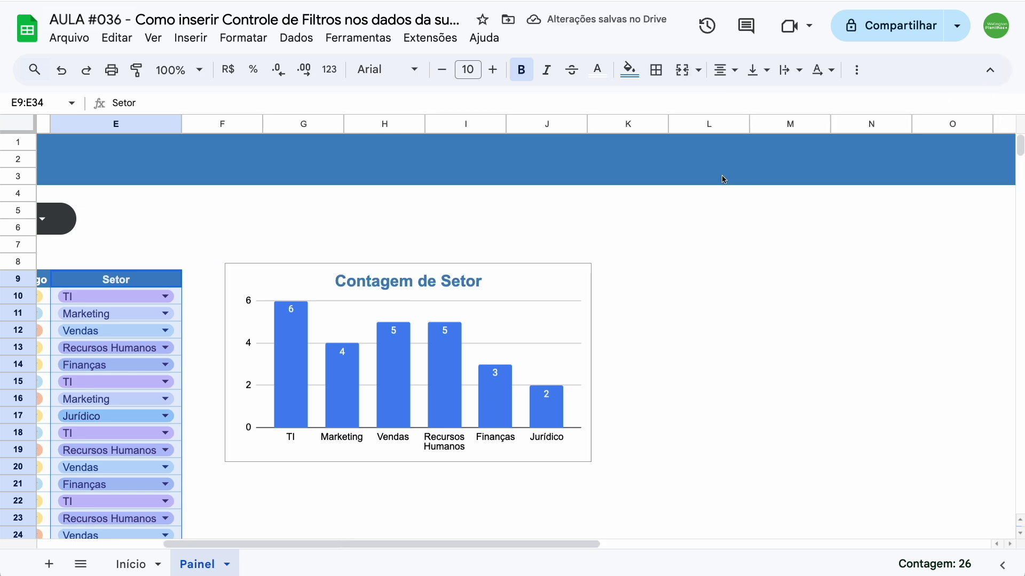
Set the chart's border color to Nenhuma in its chart style options
double_click(552, 278)
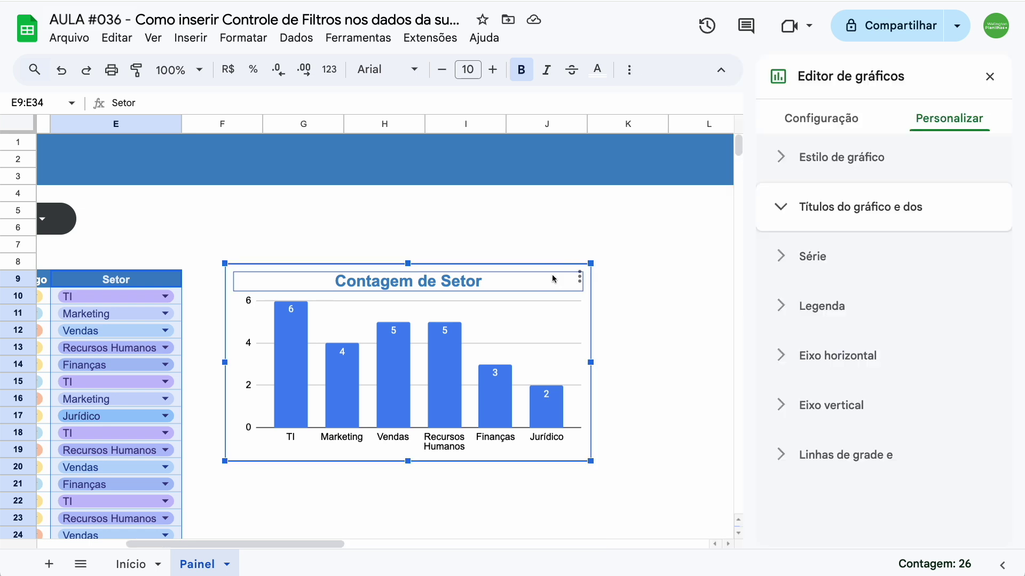
left_click(863, 156)
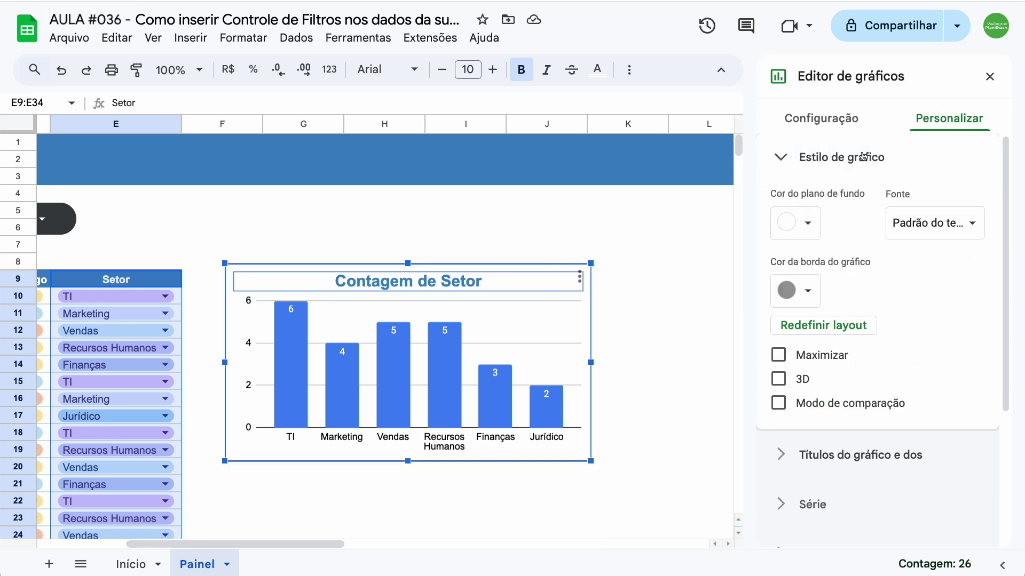
left_click(809, 291)
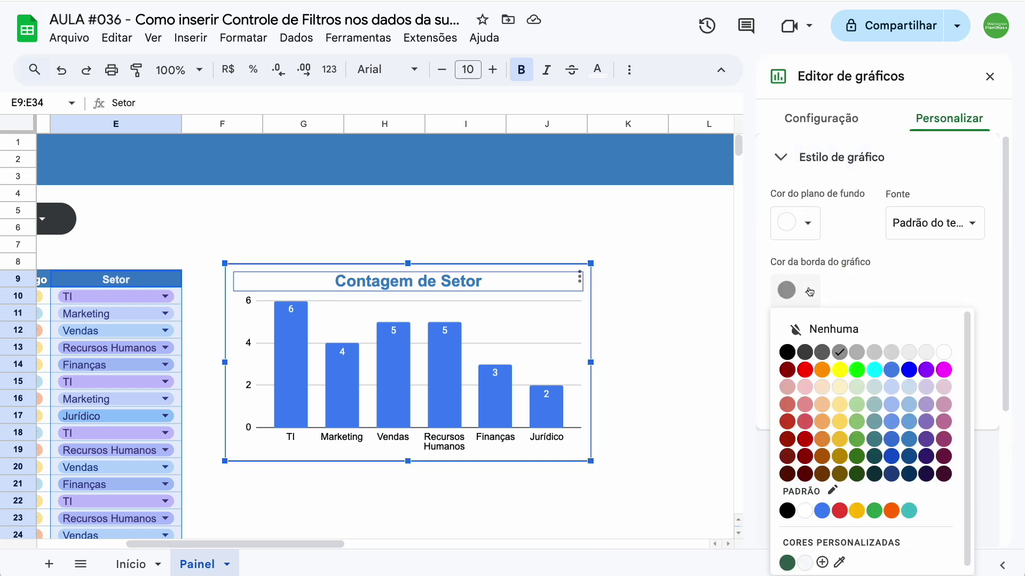
left_click(815, 327)
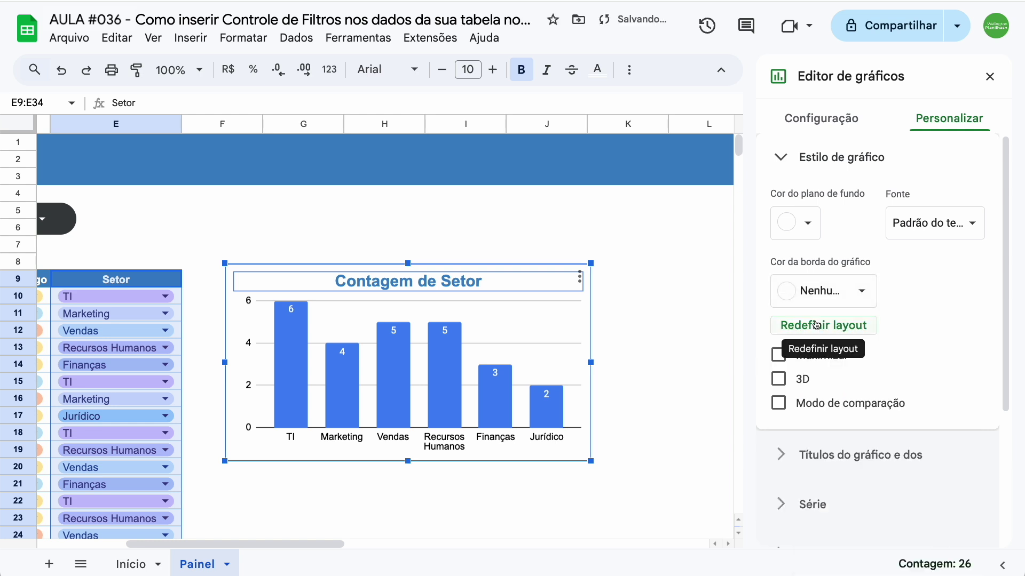
left_click(990, 76)
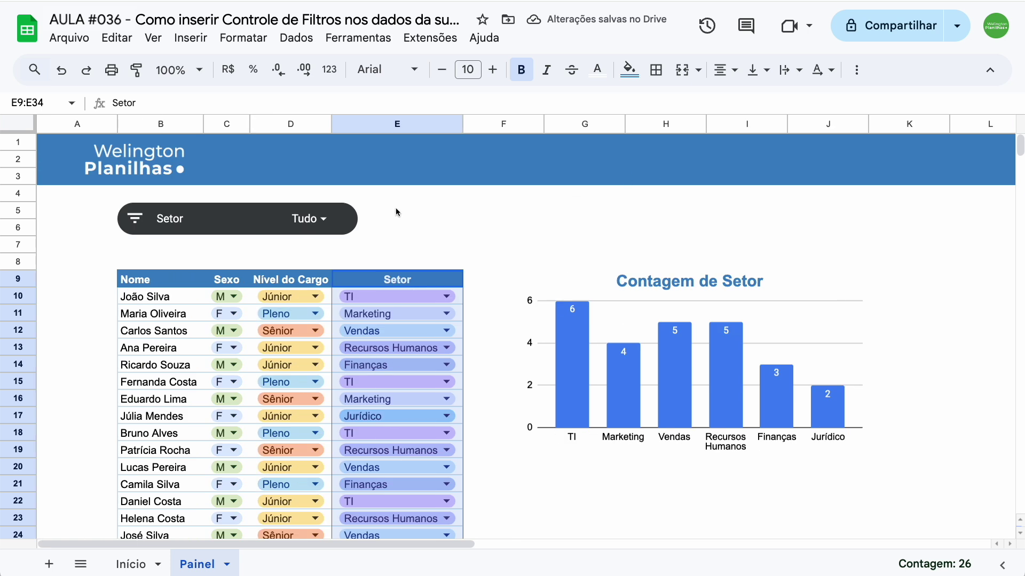
Clear the Setor filter control's selection and filter the table and chart to Finanças only
left_click(309, 219)
left_click(238, 284)
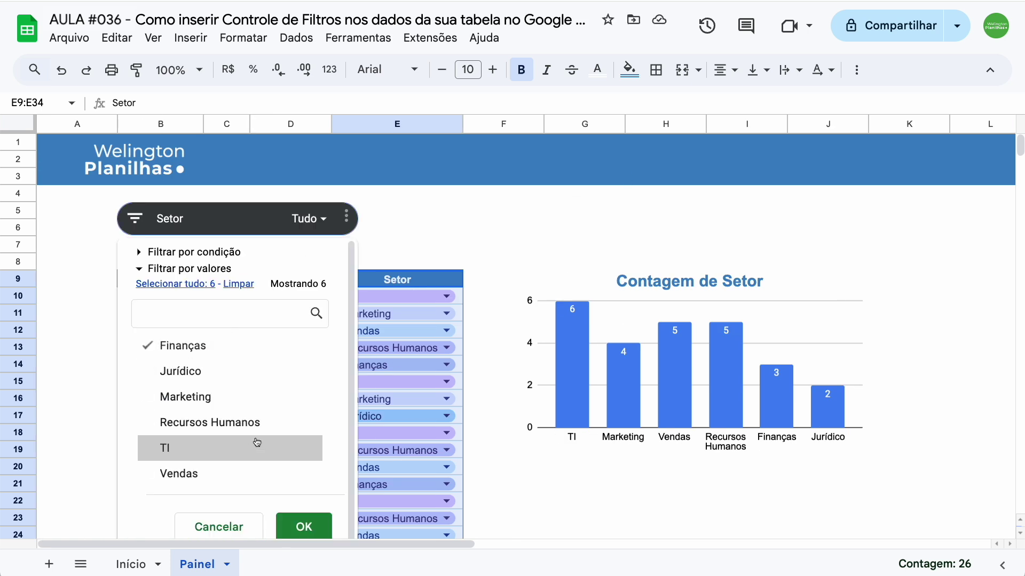
left_click(300, 525)
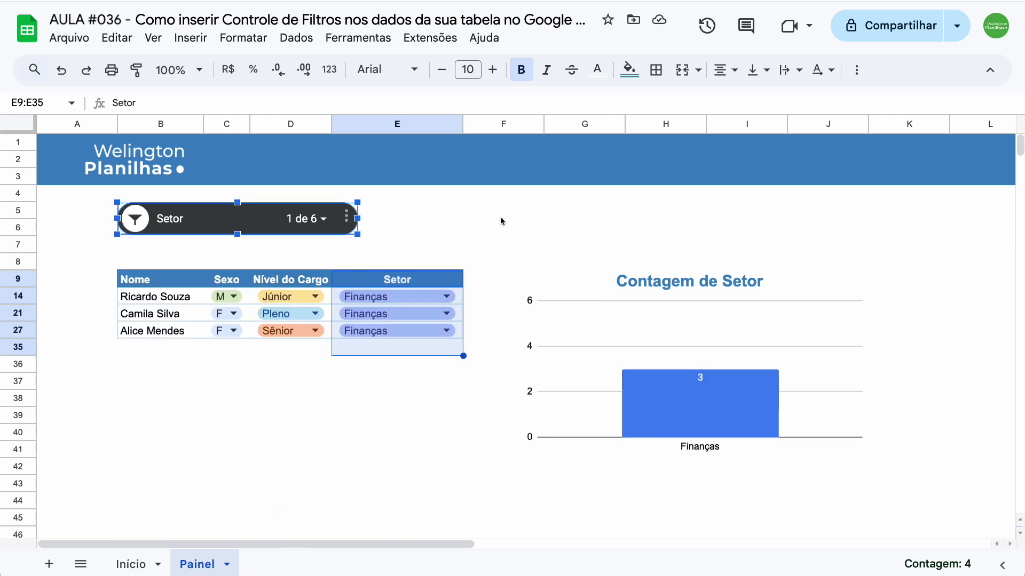
left_click(136, 283)
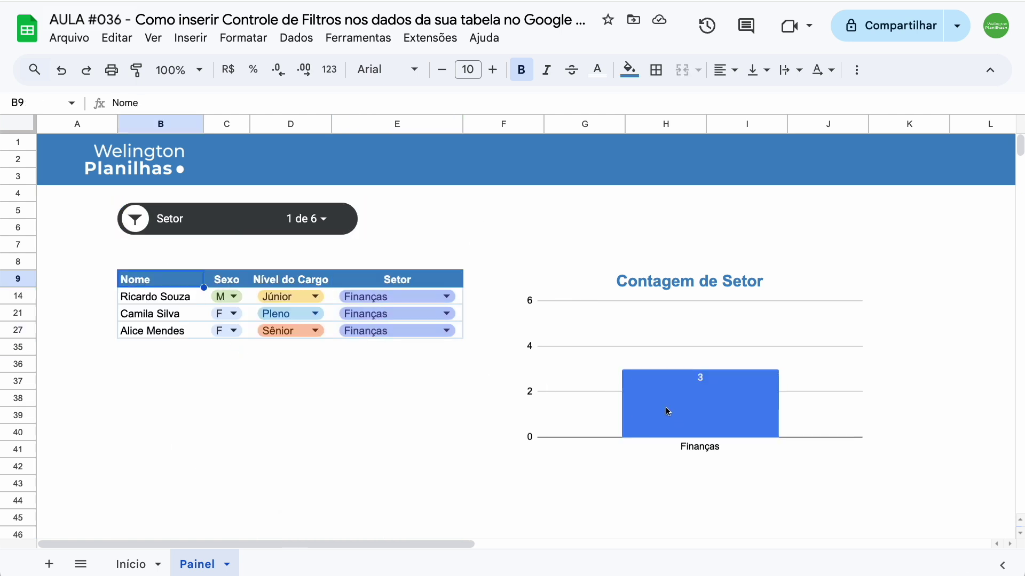
Add Jurídico, Recursos Humanos and Vendas to the Setor filter control's selection and apply it
left_click(307, 219)
left_click(216, 376)
left_click(202, 424)
left_click(229, 468)
left_click(305, 527)
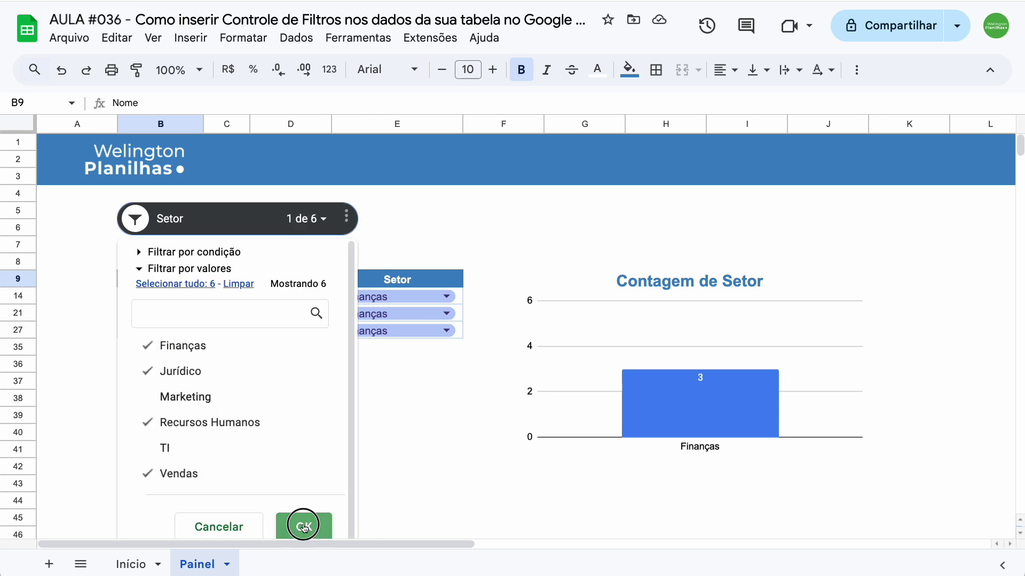
left_click(465, 216)
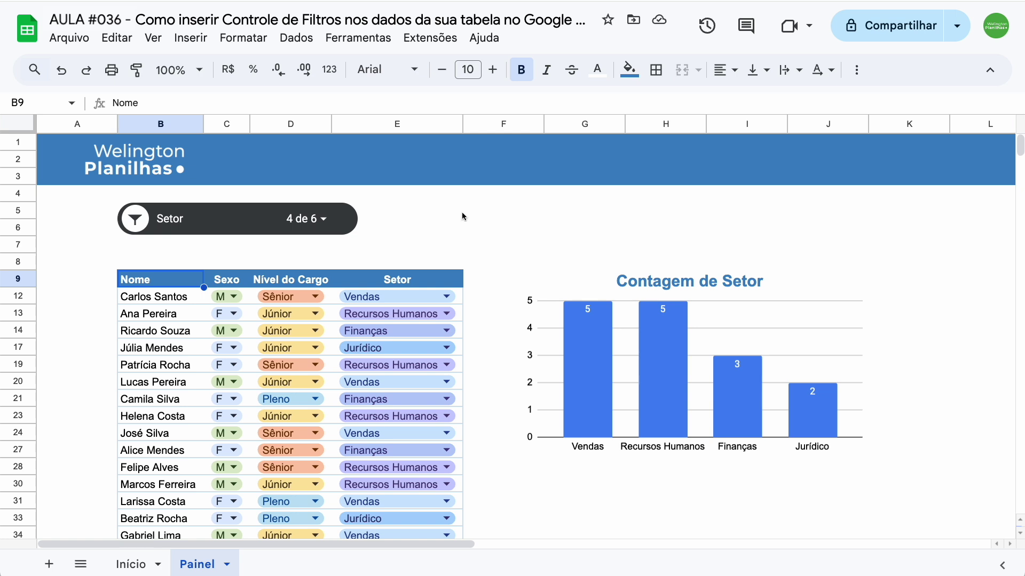
Copy the Setor filter control, paste it at cell E5 and align the copy beside the original
left_click(237, 218)
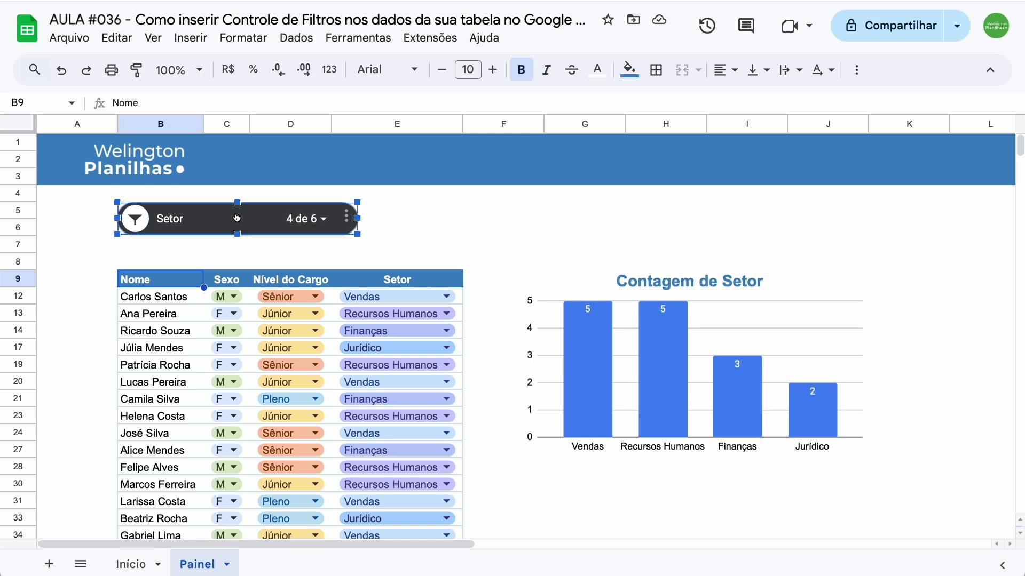
left_click(346, 216)
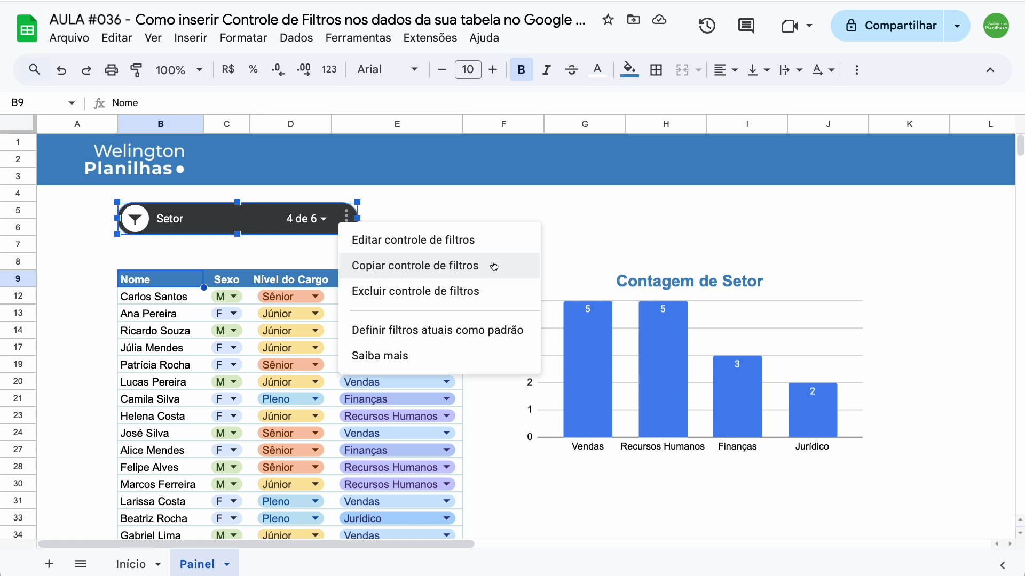
left_click(516, 266)
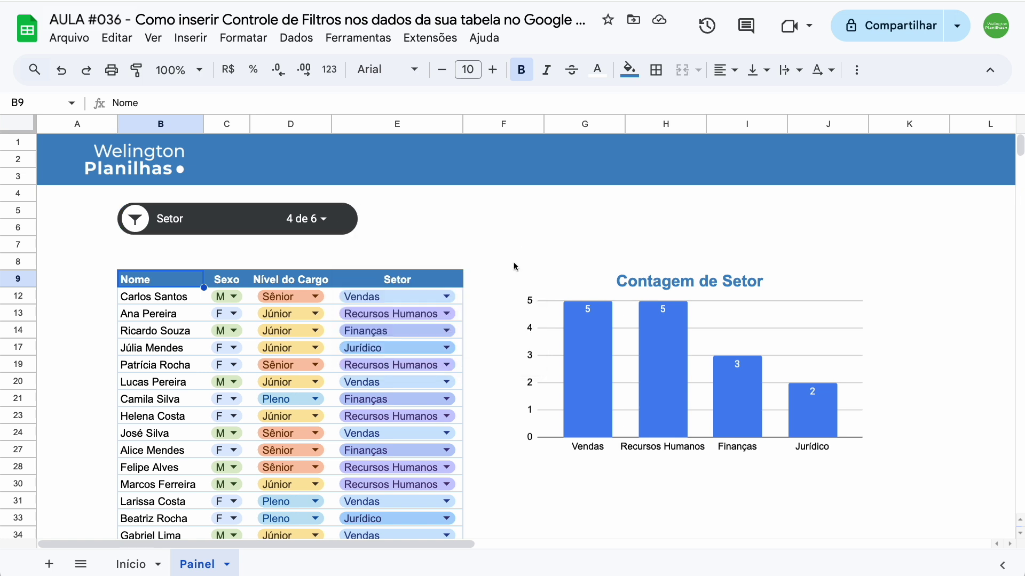
left_click(451, 216)
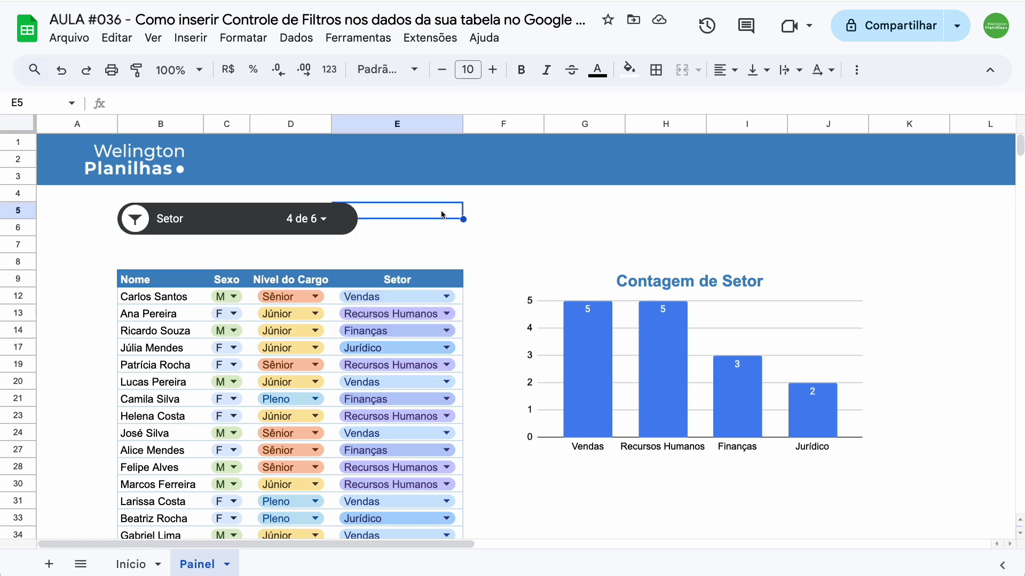
key("ctrl+v")
left_click_drag(520, 236, 524, 224)
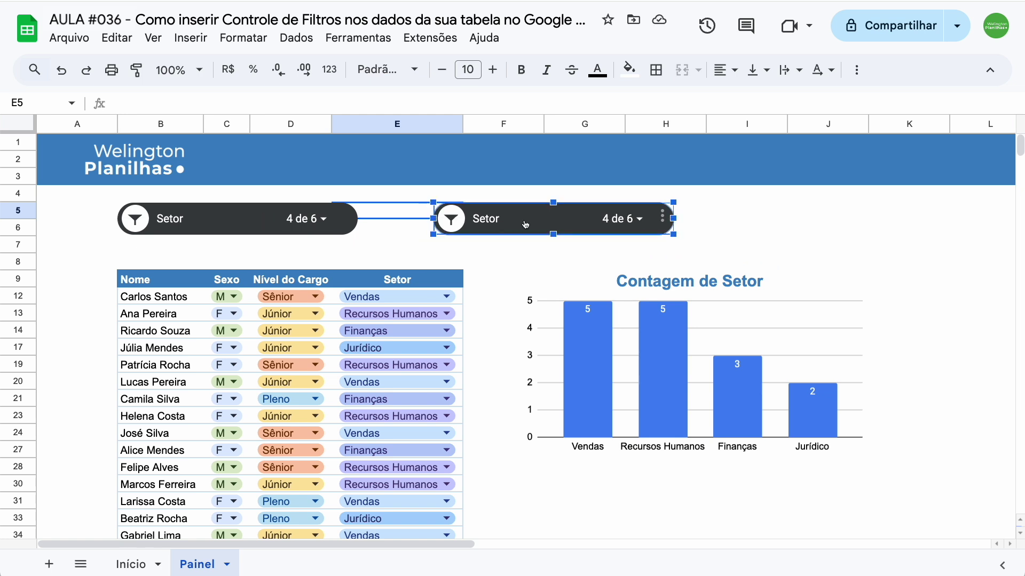
Edit the copied filter control so it filters by the Nível do Cargo column
left_click(663, 216)
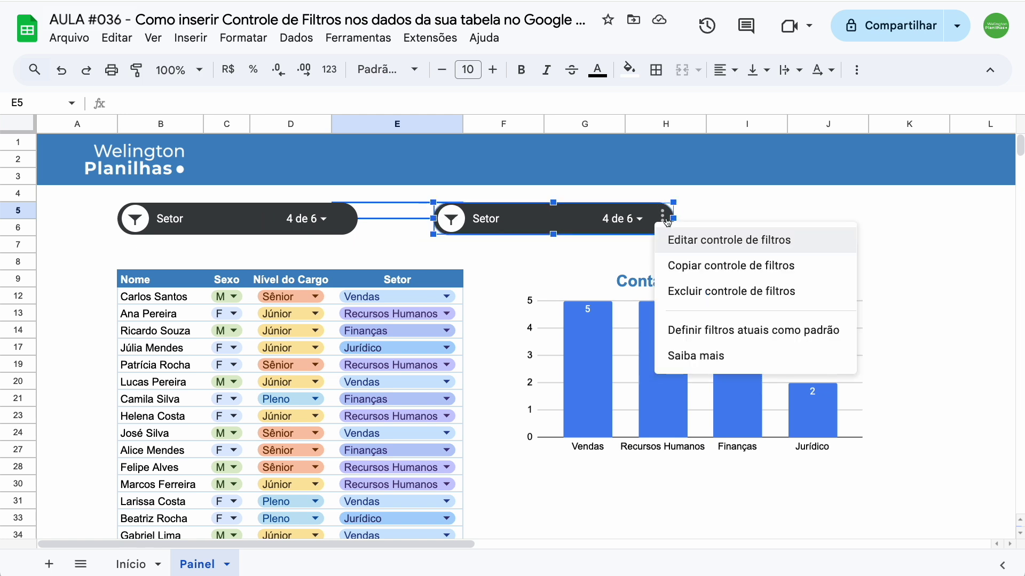
left_click(688, 240)
left_click(830, 244)
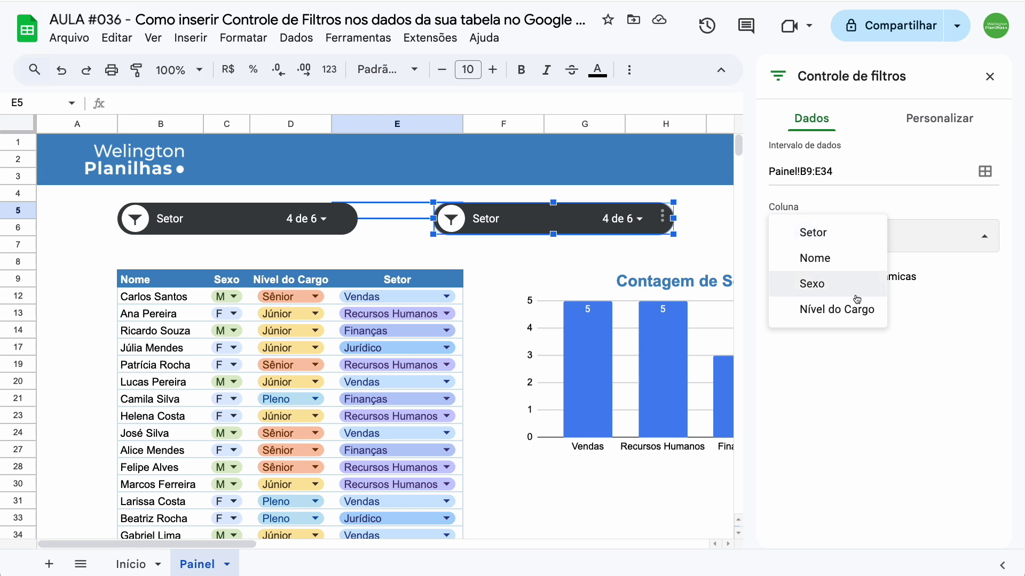
left_click(846, 316)
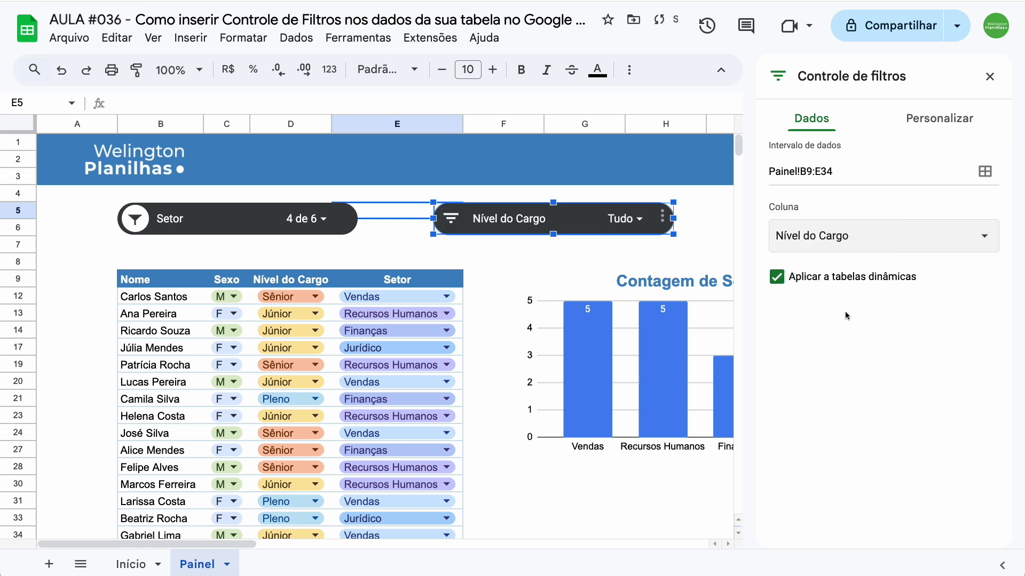
left_click(990, 76)
Clear the Nível do Cargo filter control's selection and filter the table and chart to Pleno only
left_click(619, 221)
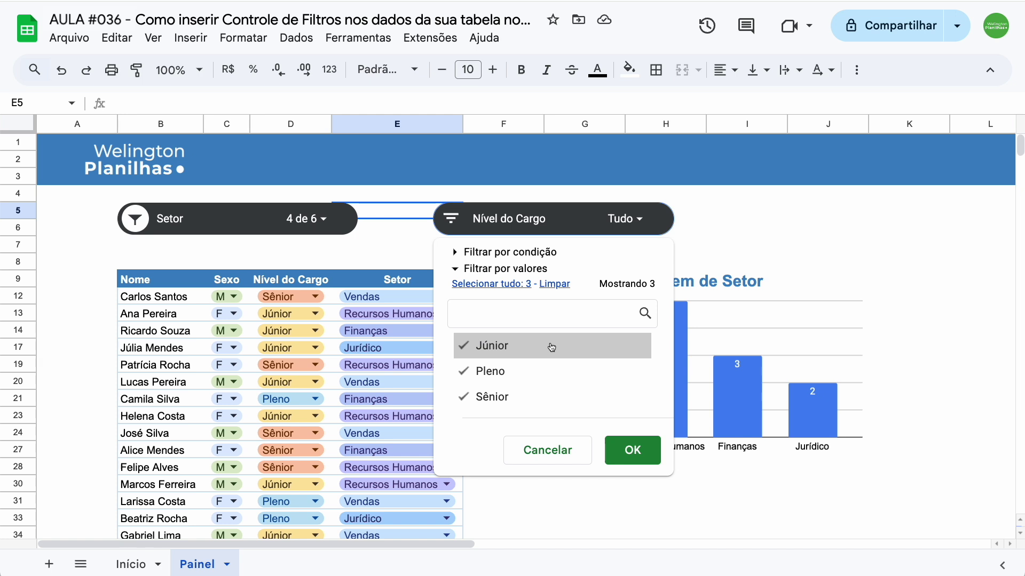
left_click(553, 285)
left_click(487, 371)
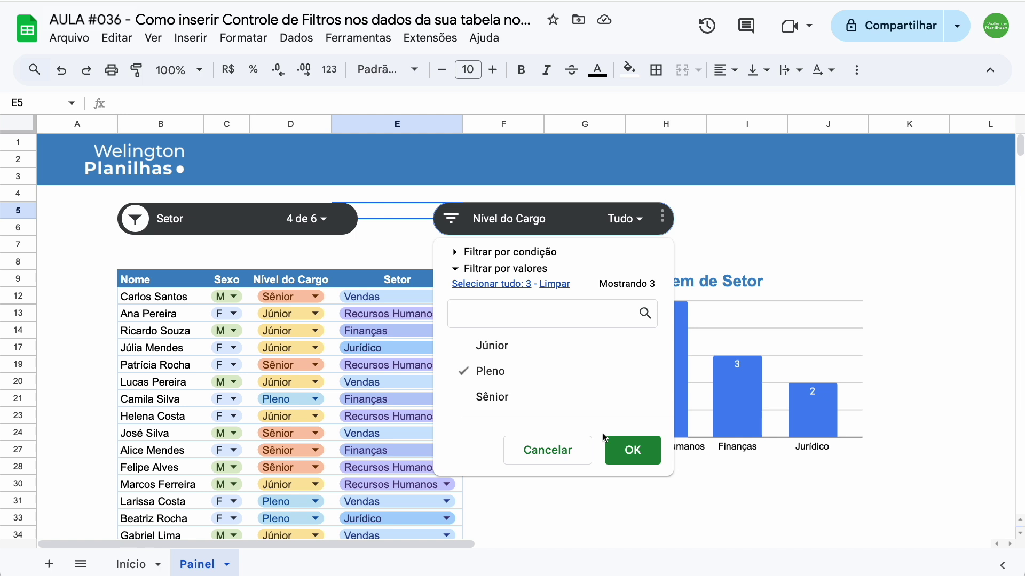
left_click(614, 448)
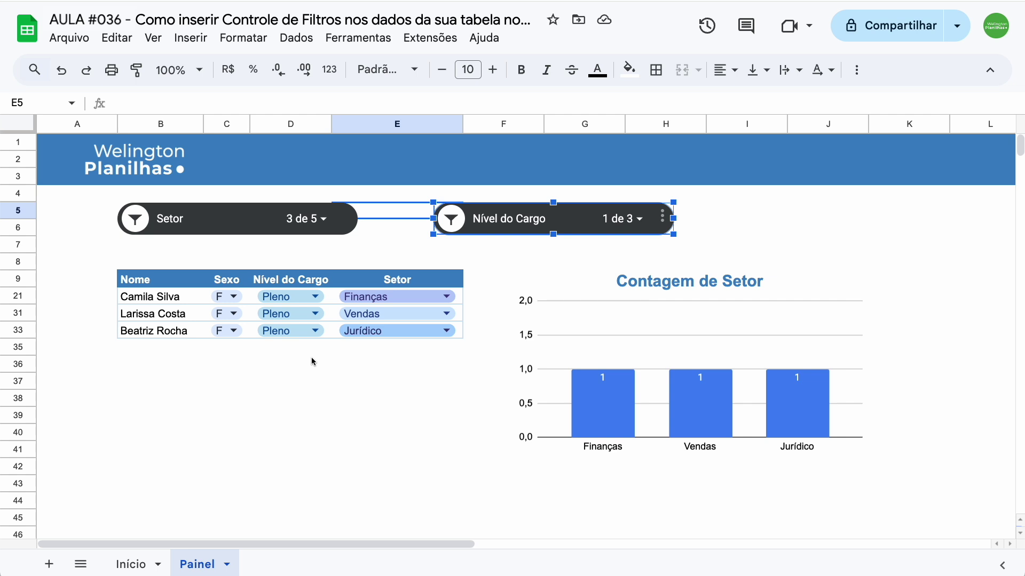
Narrow the Setor filter control's selection to Finanças only and apply it
left_click(307, 219)
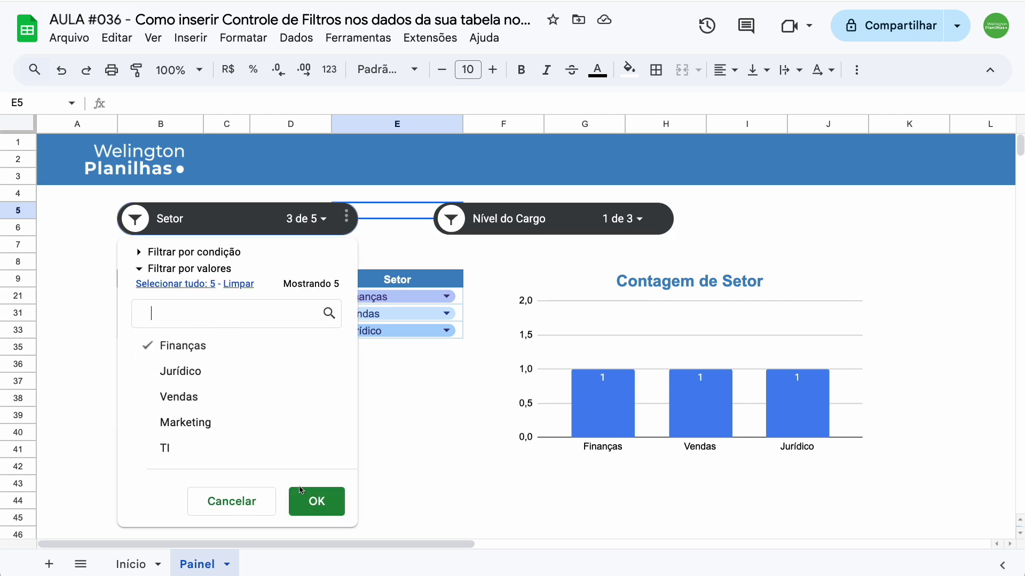
left_click(310, 502)
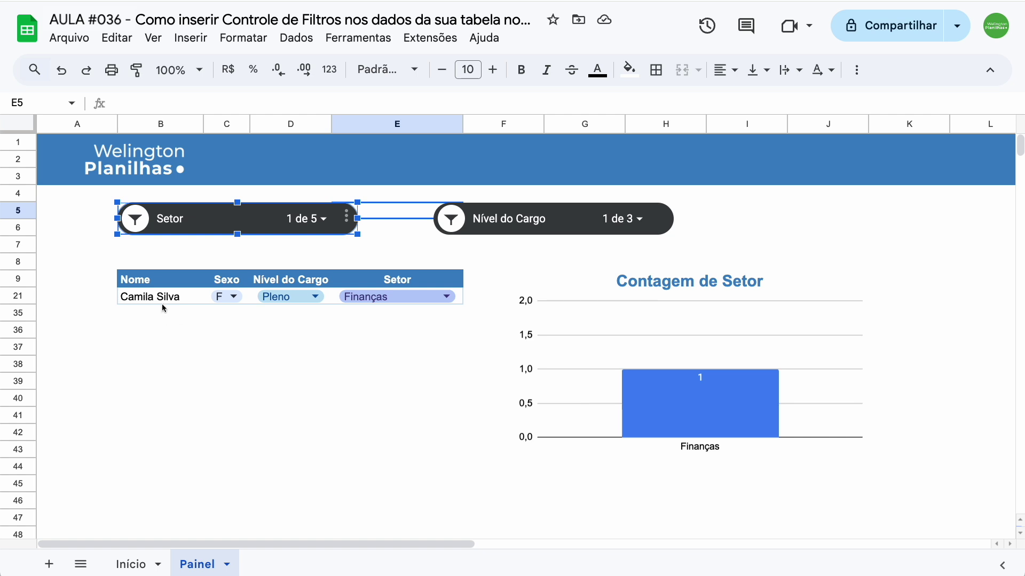
left_click(156, 282)
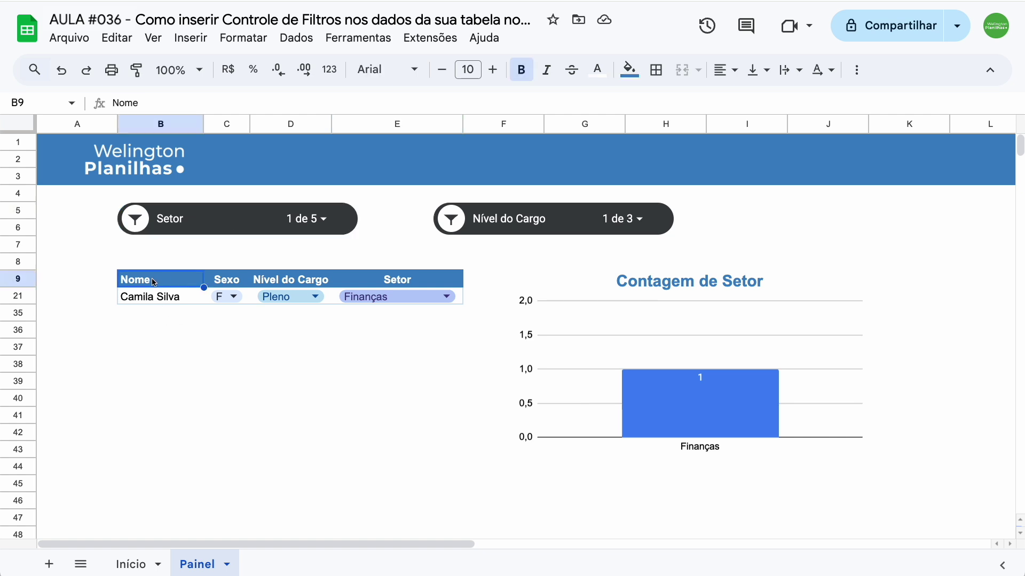
Reset both the Setor and Nível do Cargo filter controls to include all their values
left_click(307, 219)
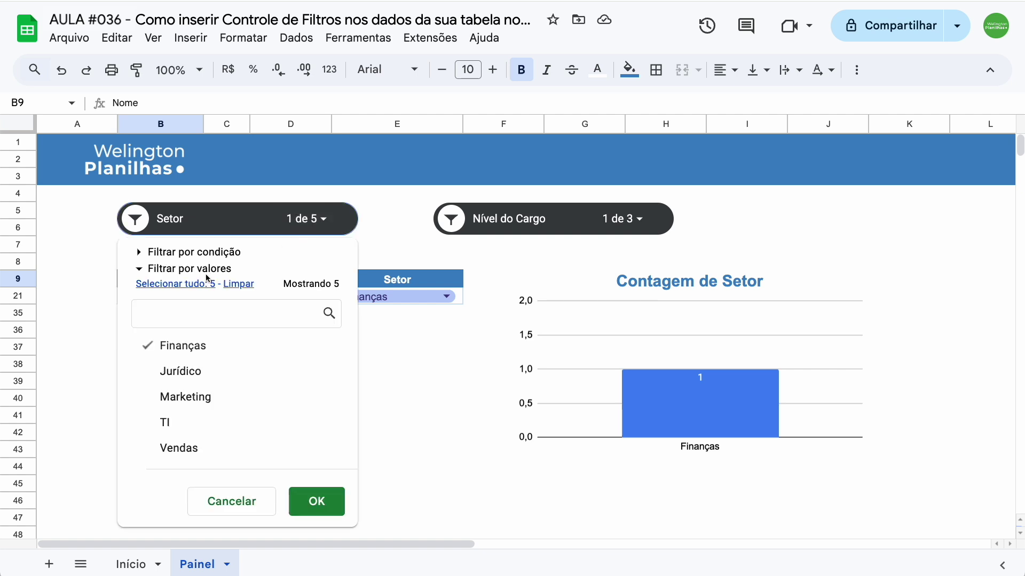
left_click(191, 285)
left_click(321, 493)
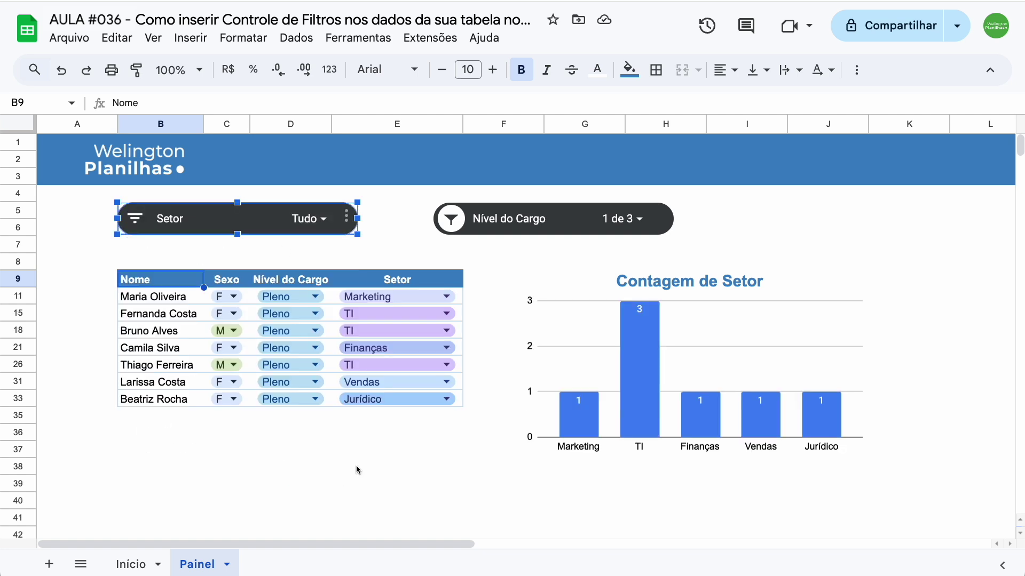
left_click(619, 220)
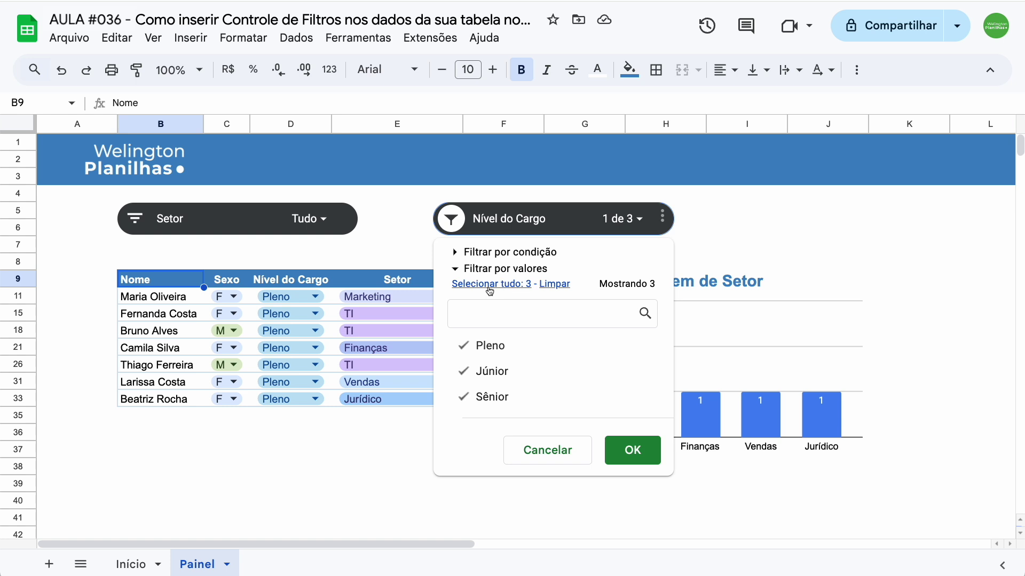
left_click(632, 450)
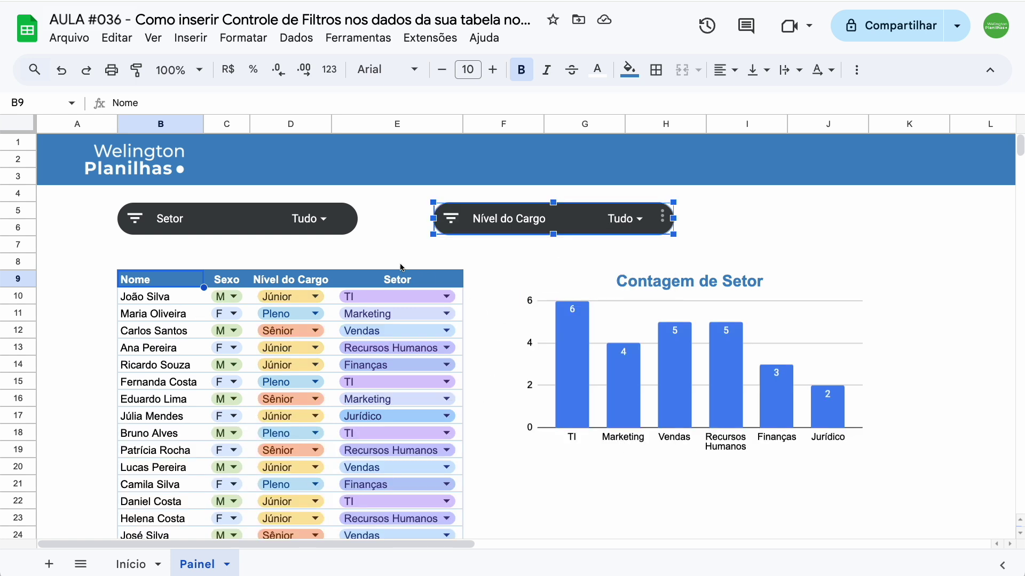
left_click(159, 282)
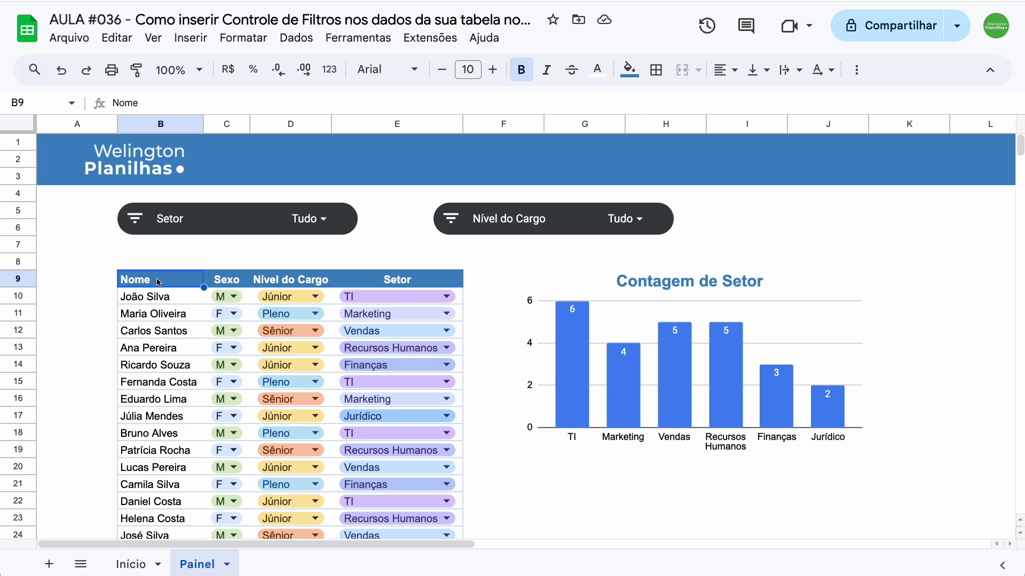
Edit the Nível do Cargo filter control and change its title to "Cargo (Nível)"
left_click(663, 217)
left_click(688, 237)
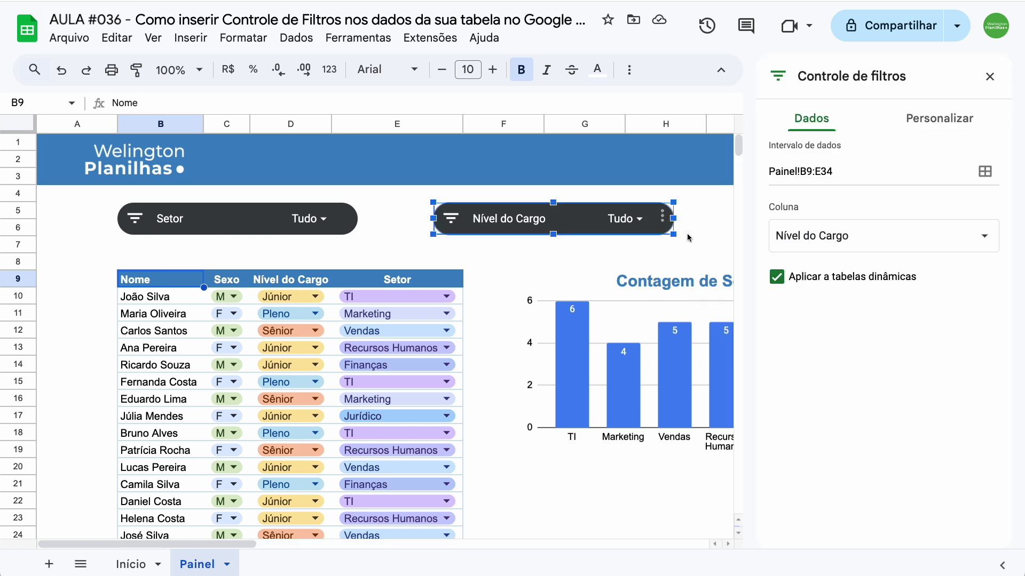
left_click(916, 127)
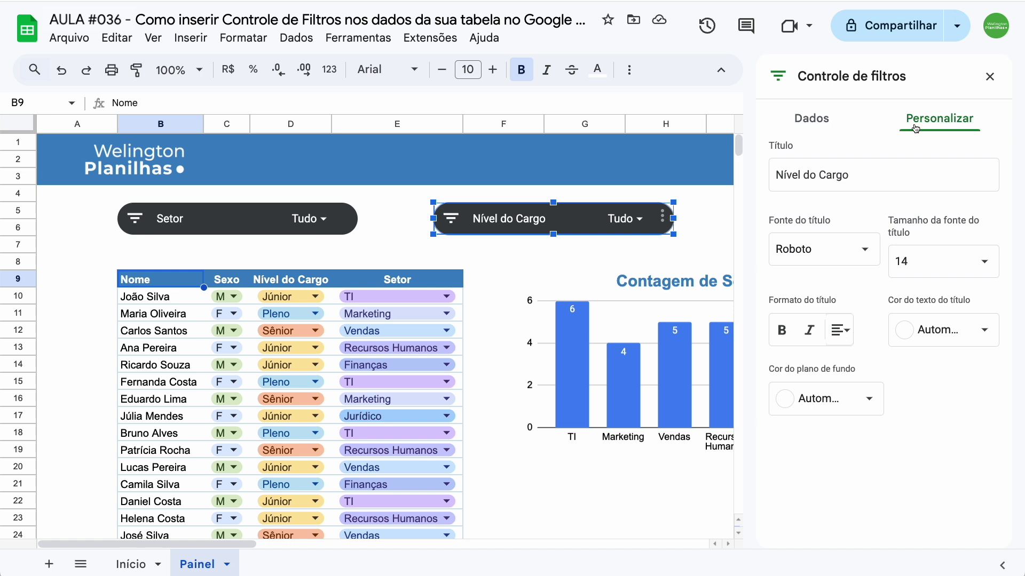
left_click(820, 175)
key("shift+Home")
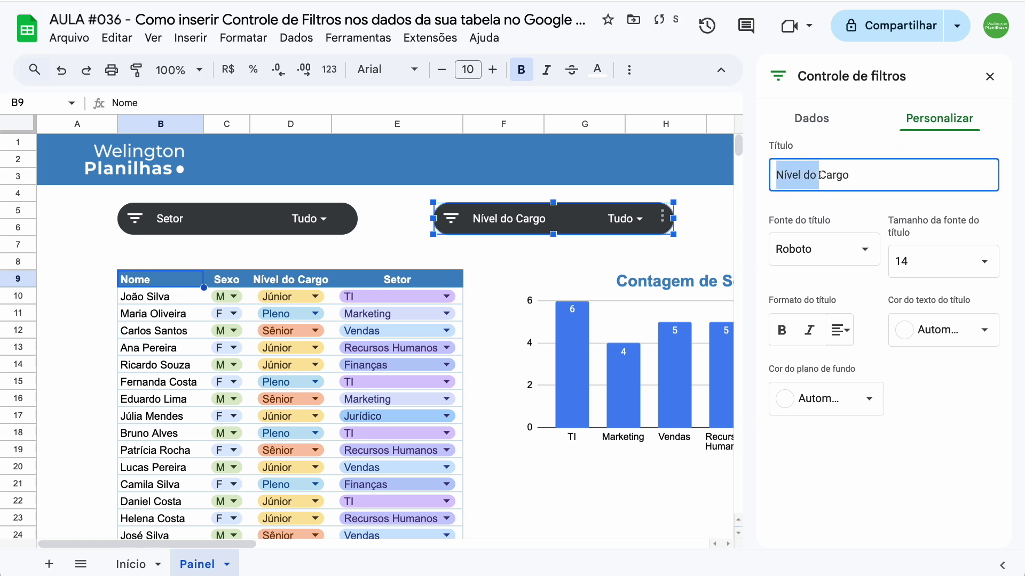
key("BackSpace")
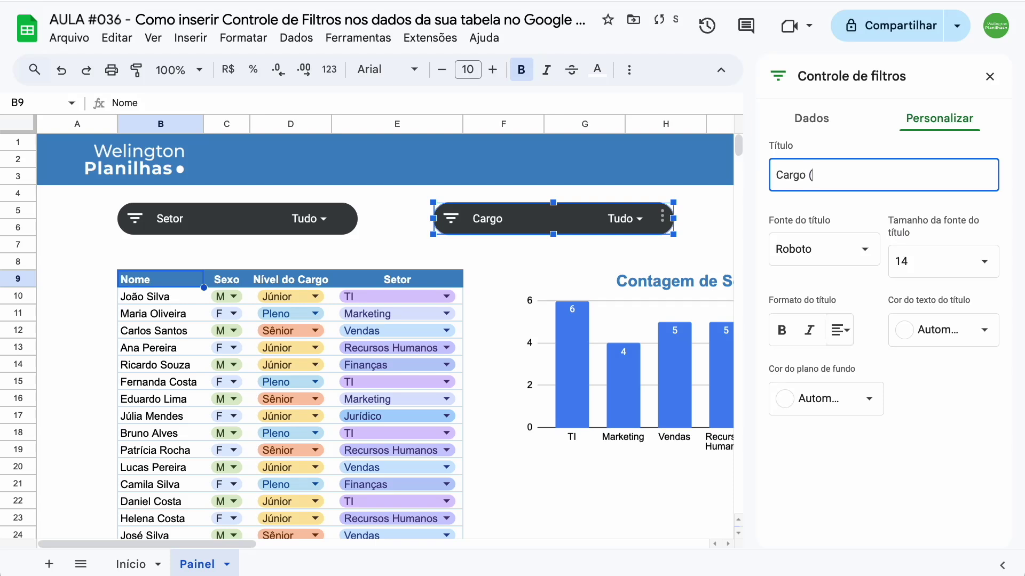
type("(Nível)")
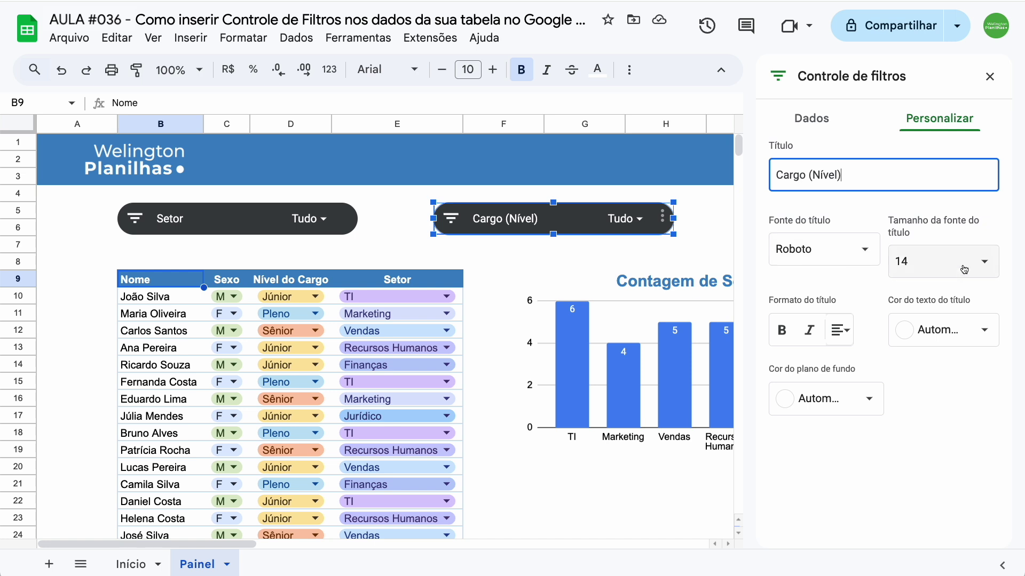
Format the Cargo (Nível) filter control with a bold, left-aligned title and a blue background matching the table header
left_click(780, 330)
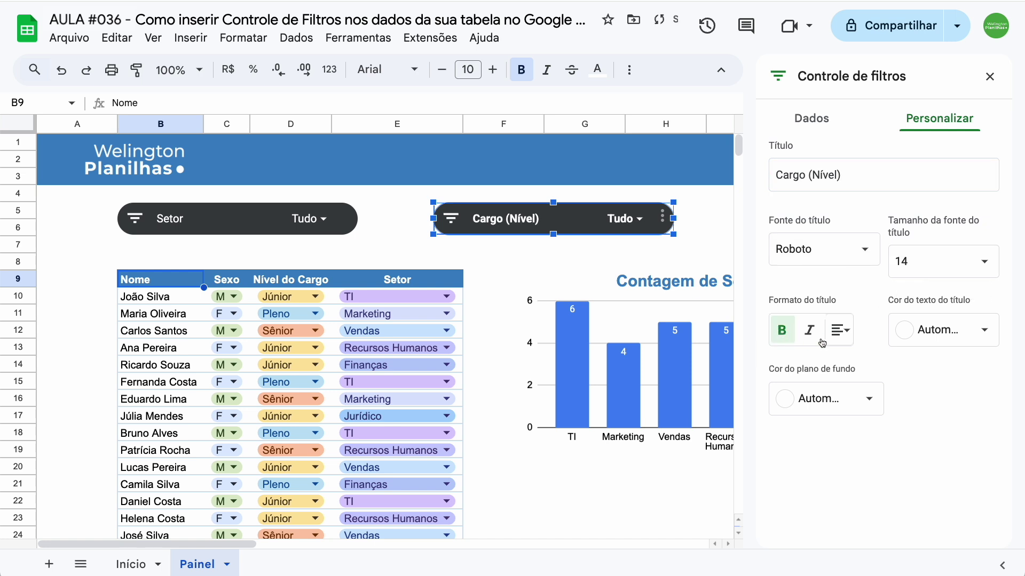
left_click(840, 331)
left_click(859, 369)
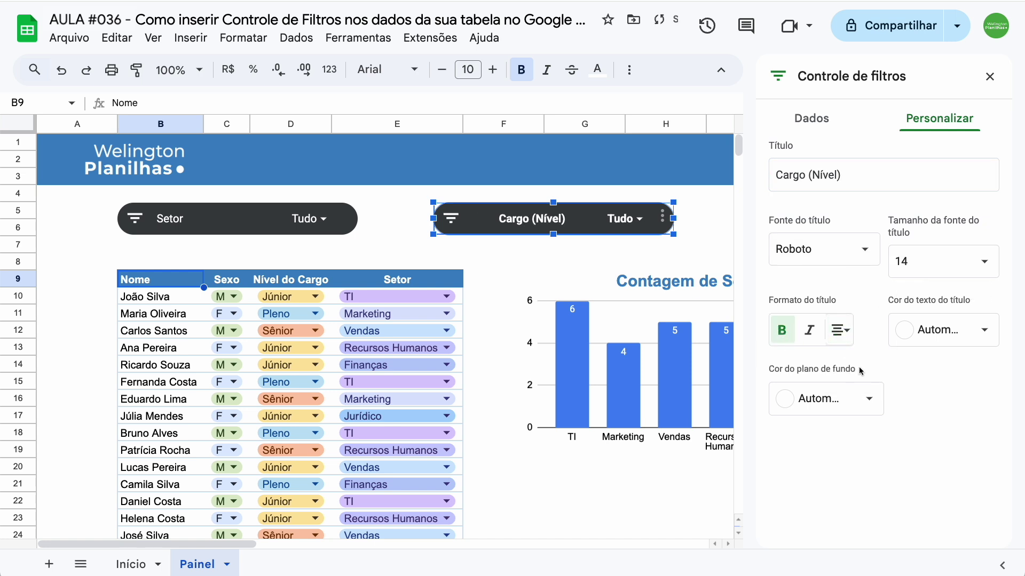
left_click(843, 342)
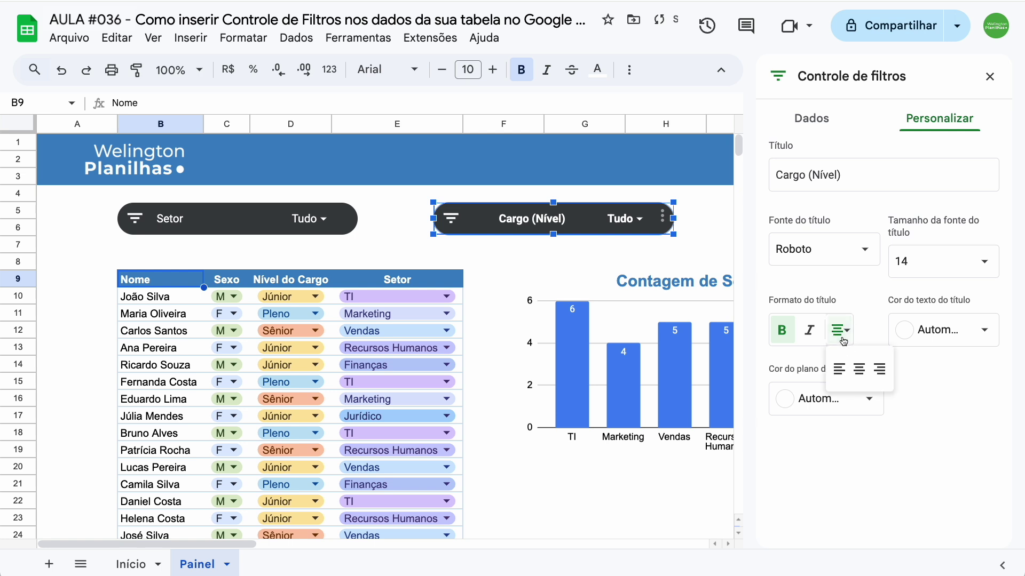
left_click(839, 369)
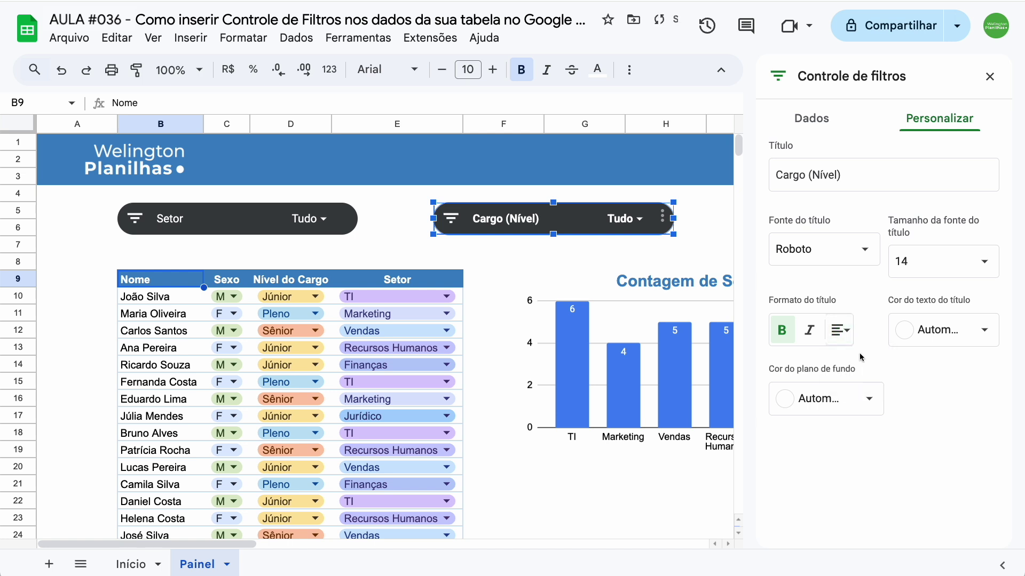
left_click(854, 399)
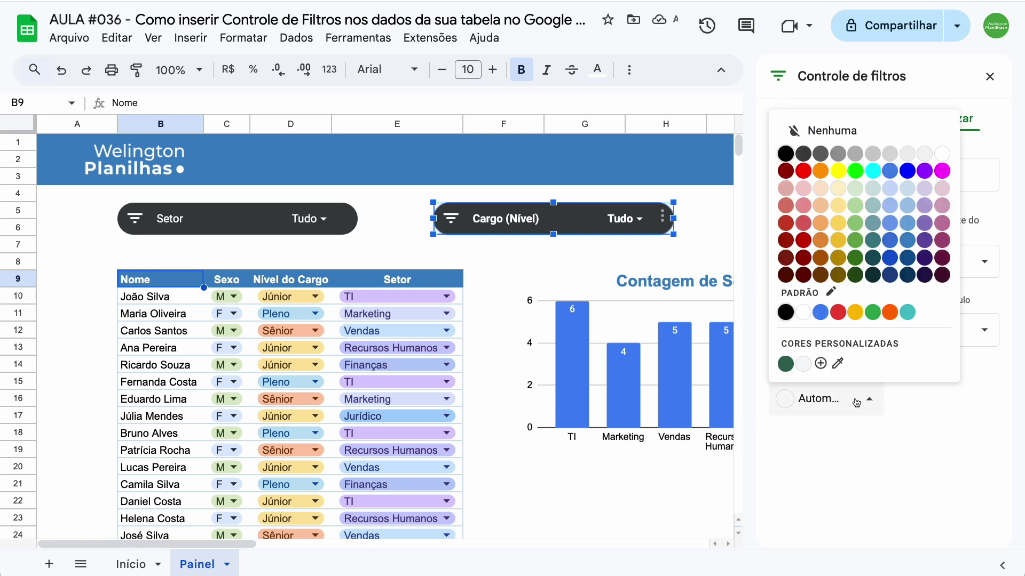
left_click(907, 245)
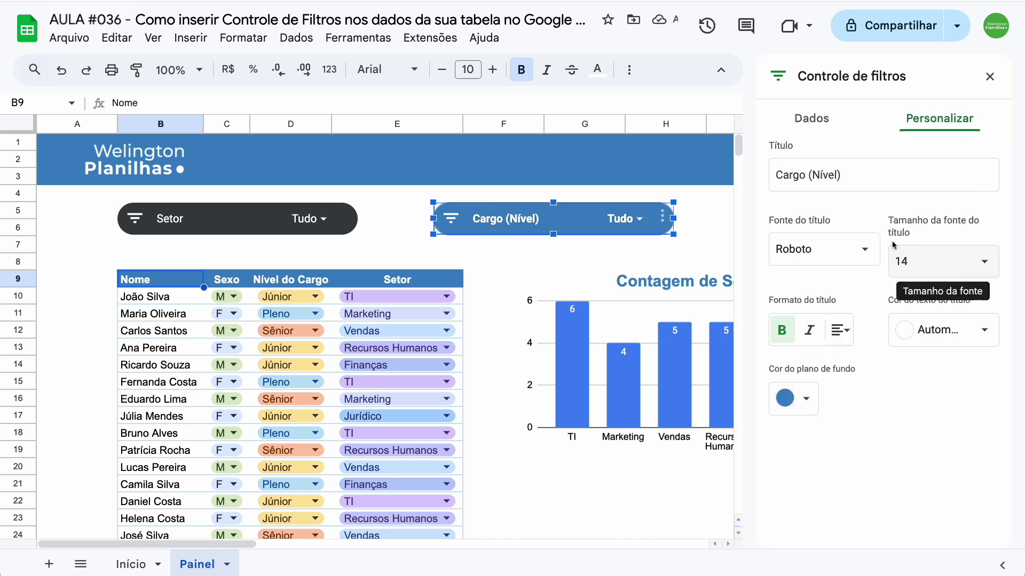
Give the Setor filter control the same blue background and a bold title
left_click(342, 219)
left_click(346, 219)
left_click(355, 239)
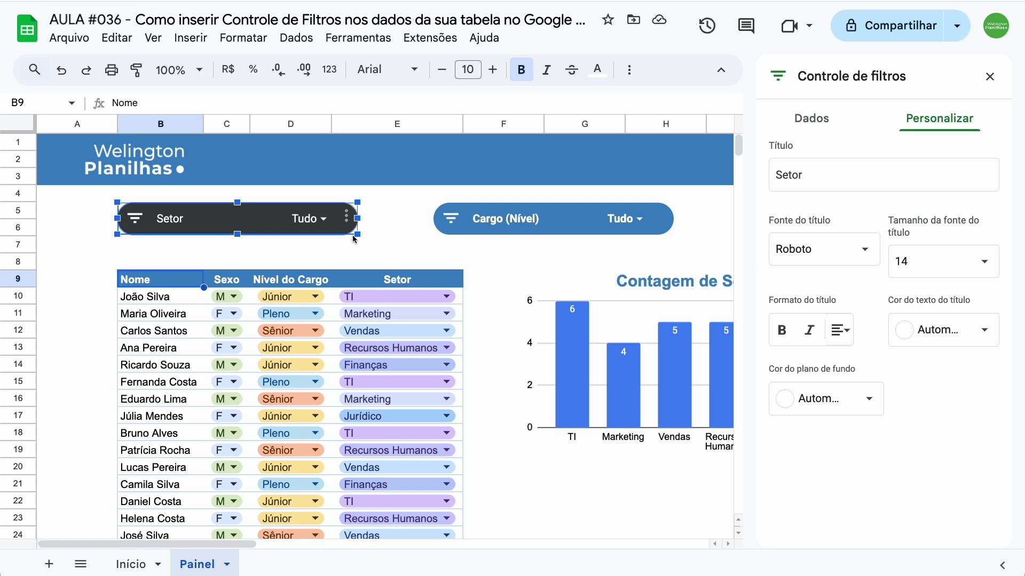
left_click(835, 409)
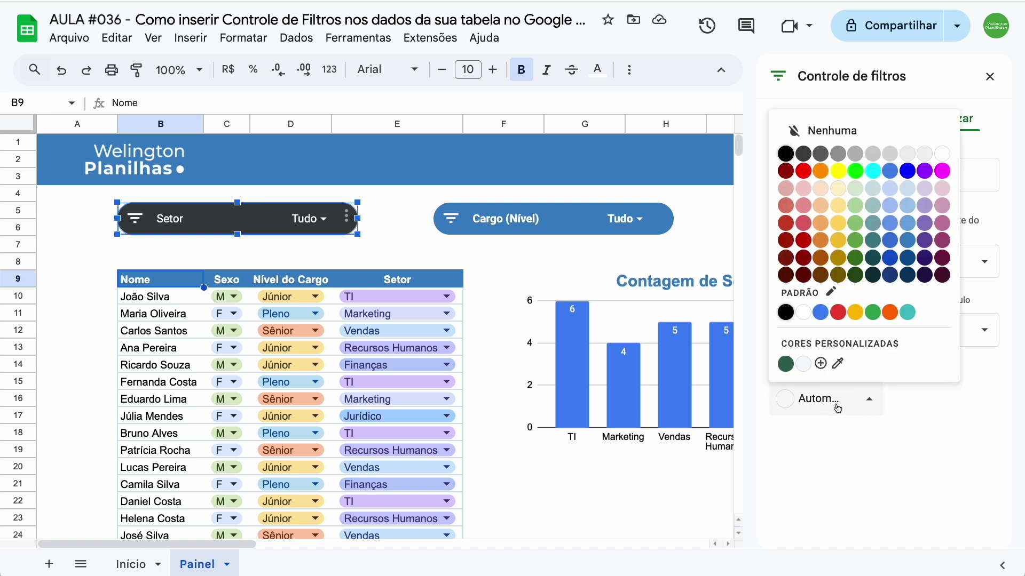
left_click(909, 241)
left_click(781, 329)
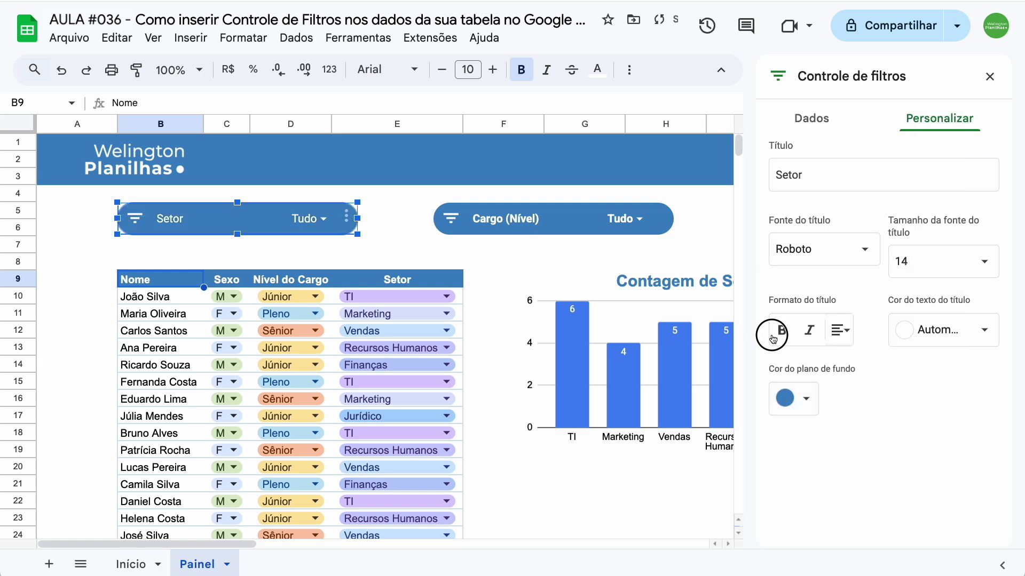
left_click(990, 77)
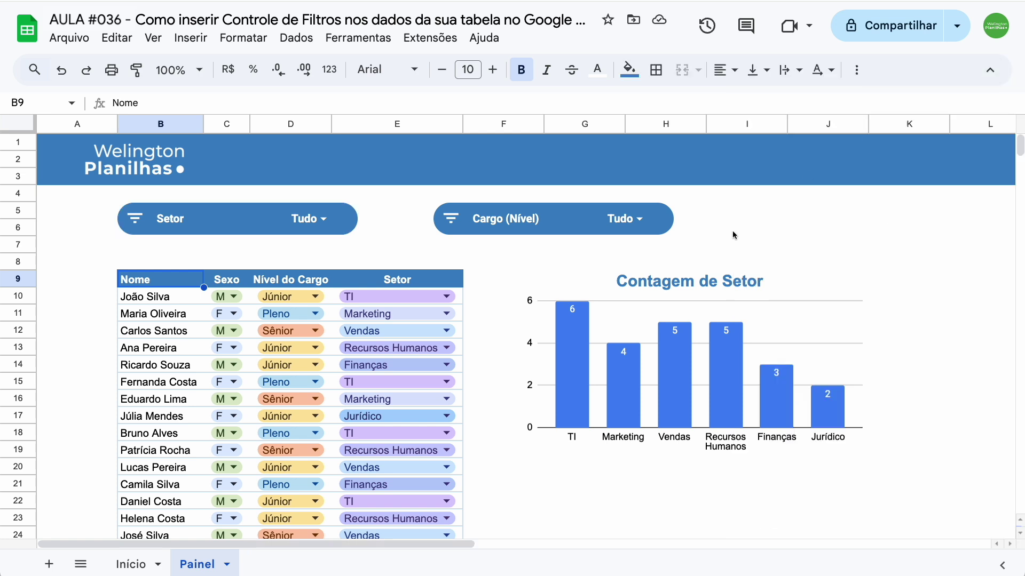
Stack the two filter controls above the table, with Setor moved slightly up and Cargo (Nível) directly below it
left_click(581, 224)
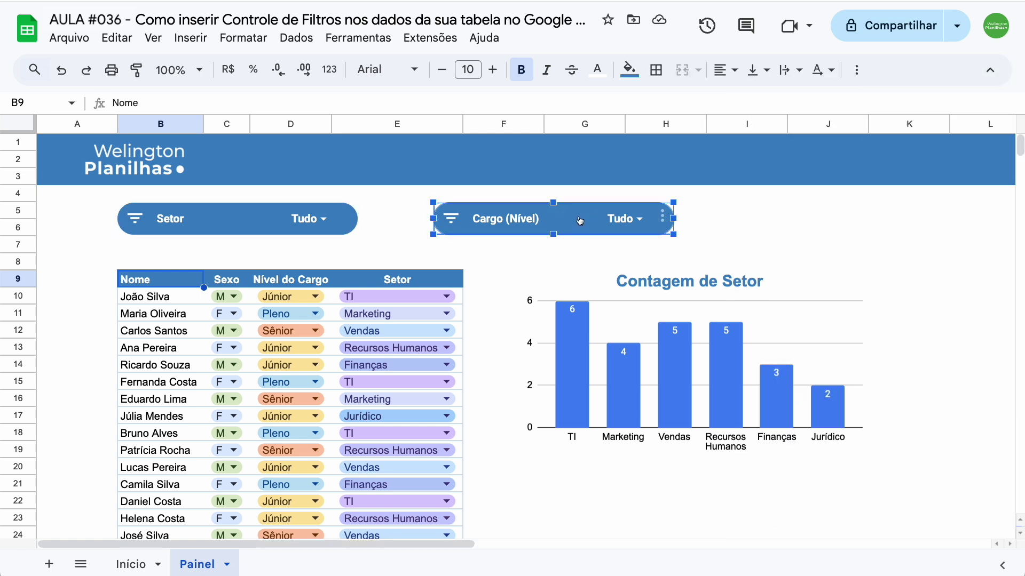
left_click_drag(580, 220, 245, 205)
left_click_drag(241, 245, 243, 241)
left_click(498, 218)
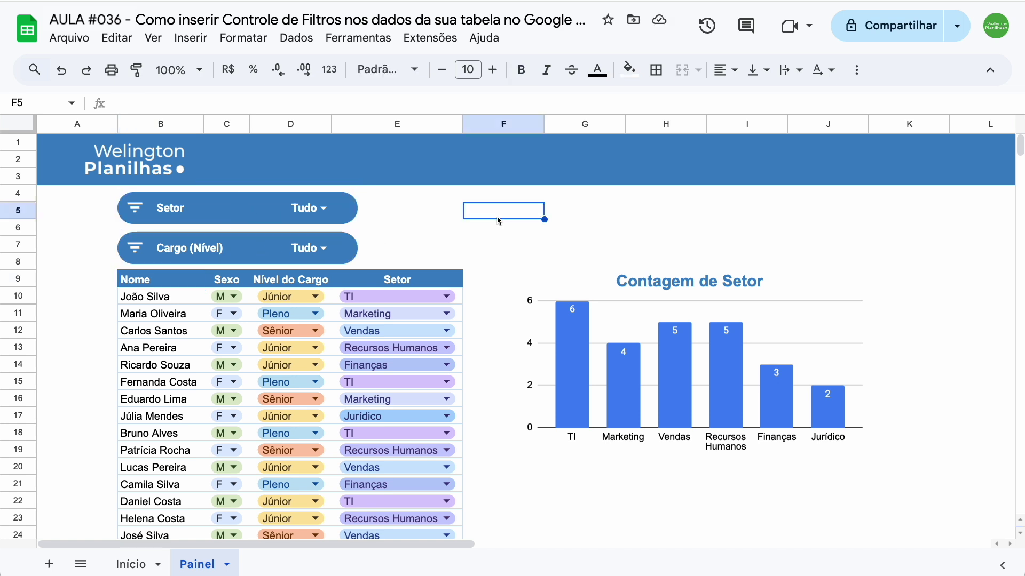
Clear the Setor filter control's selection and filter by Jurídico and Recursos Humanos
left_click(317, 208)
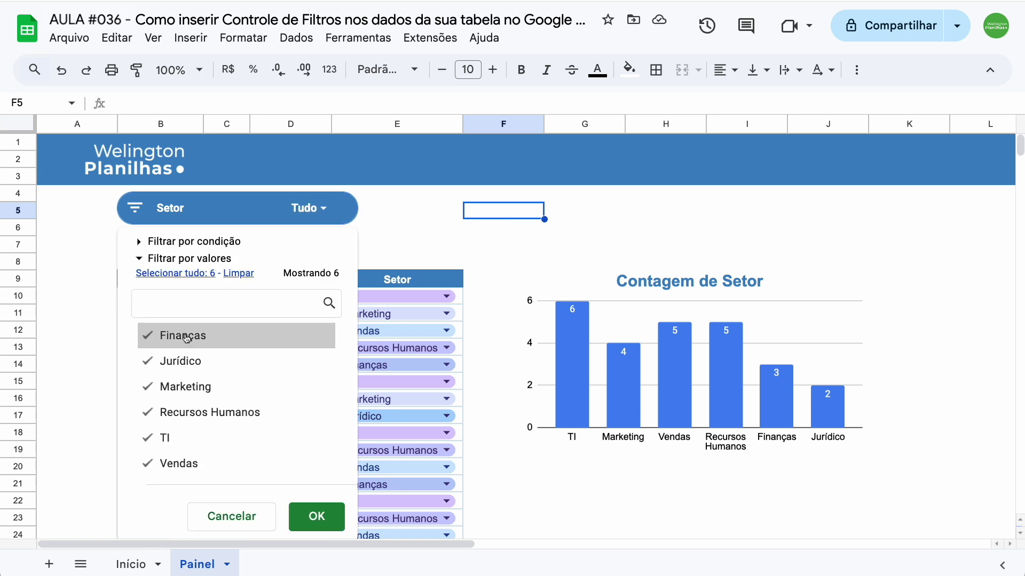
left_click(235, 273)
left_click(213, 361)
left_click(216, 413)
left_click(316, 516)
Clear the Cargo (Nível) filter control's selection and filter by Júnior only
left_click(296, 247)
left_click(238, 315)
left_click(176, 378)
left_click(307, 479)
left_click(599, 227)
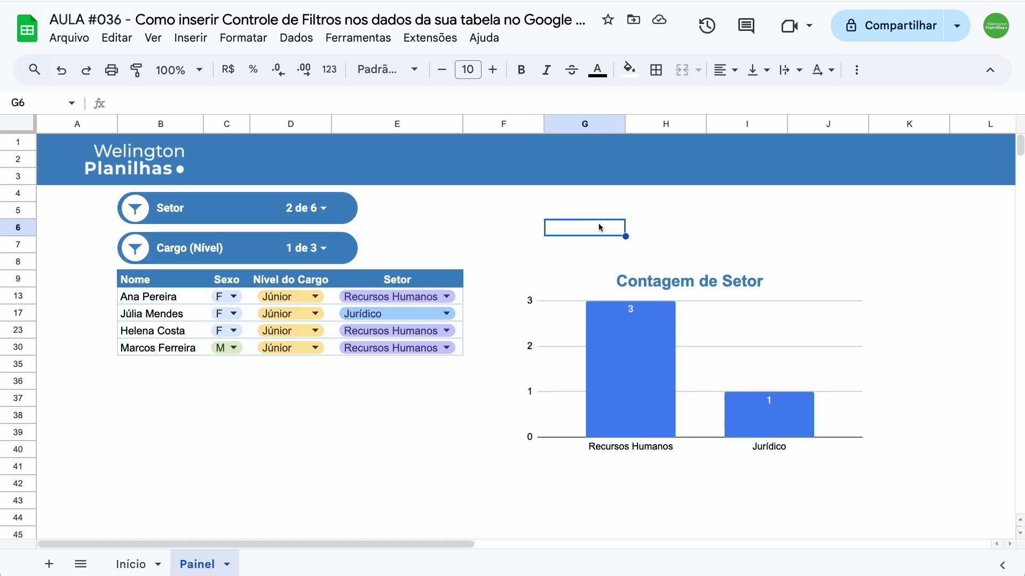